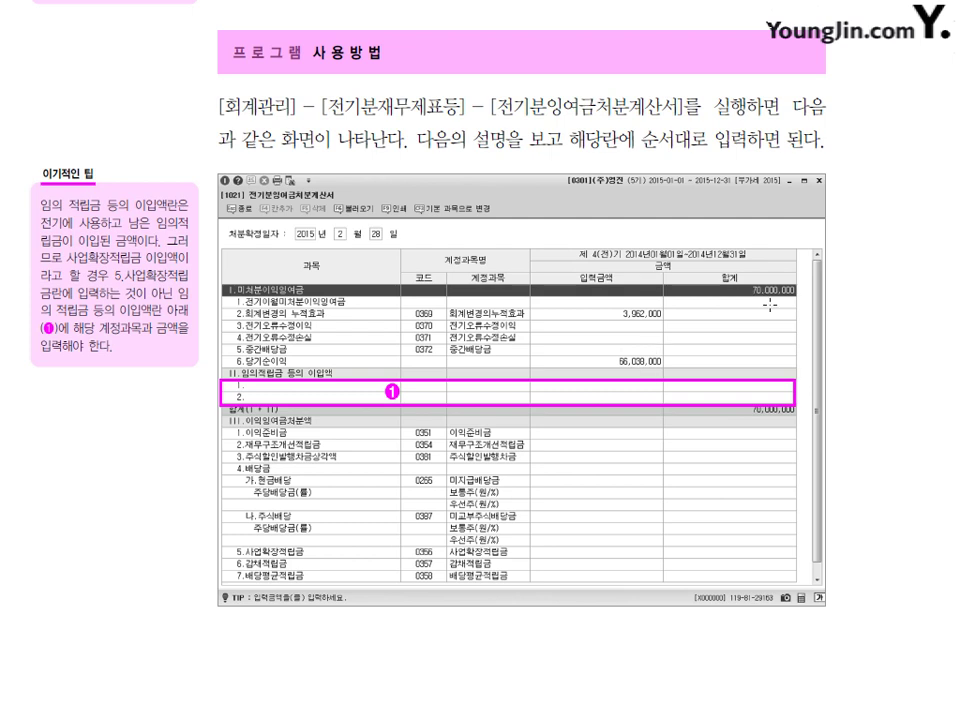
- Read the practice exercise on correcting (주)영진's prior-period manufacturing cost statement and related statements
scroll(769, 305, down, 15)
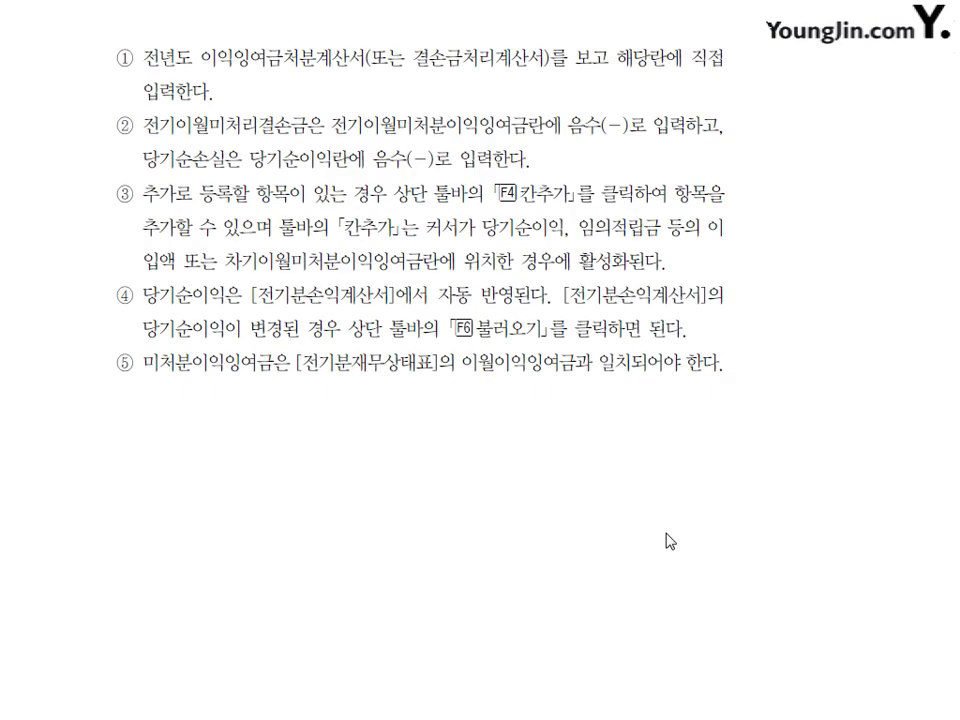
scroll(655, 535, down, 5)
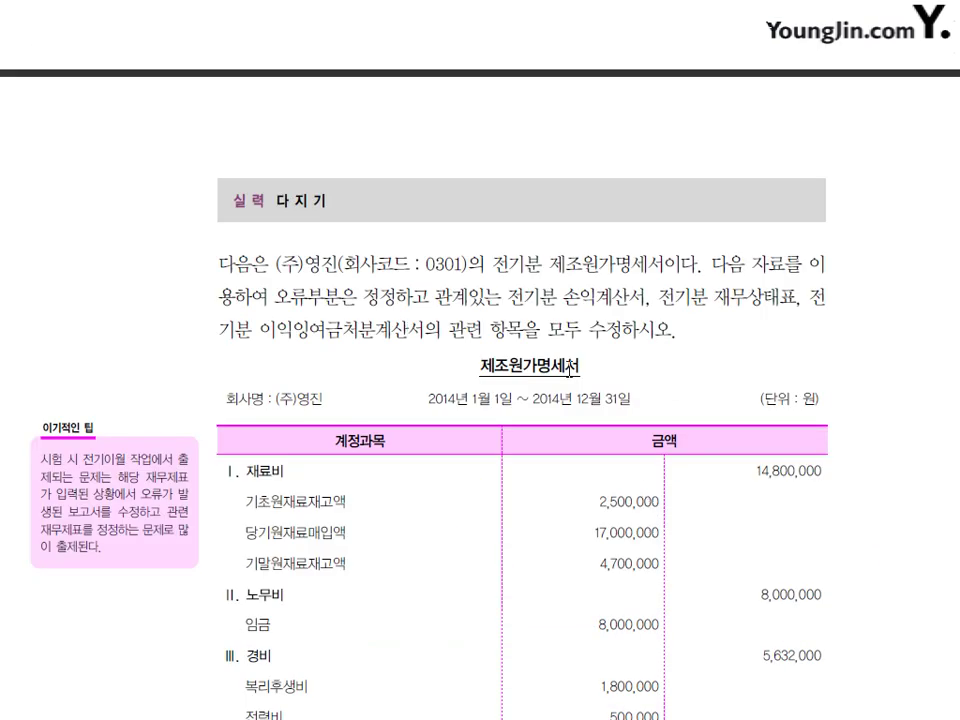
scroll(553, 359, down, 2)
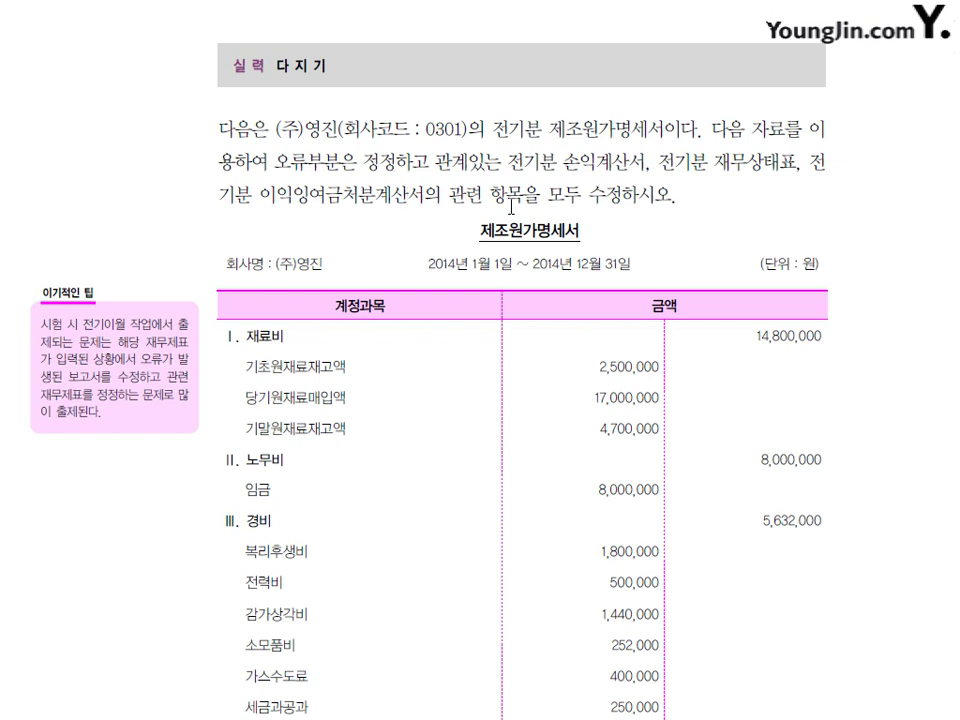
scroll(442, 396, down, 3)
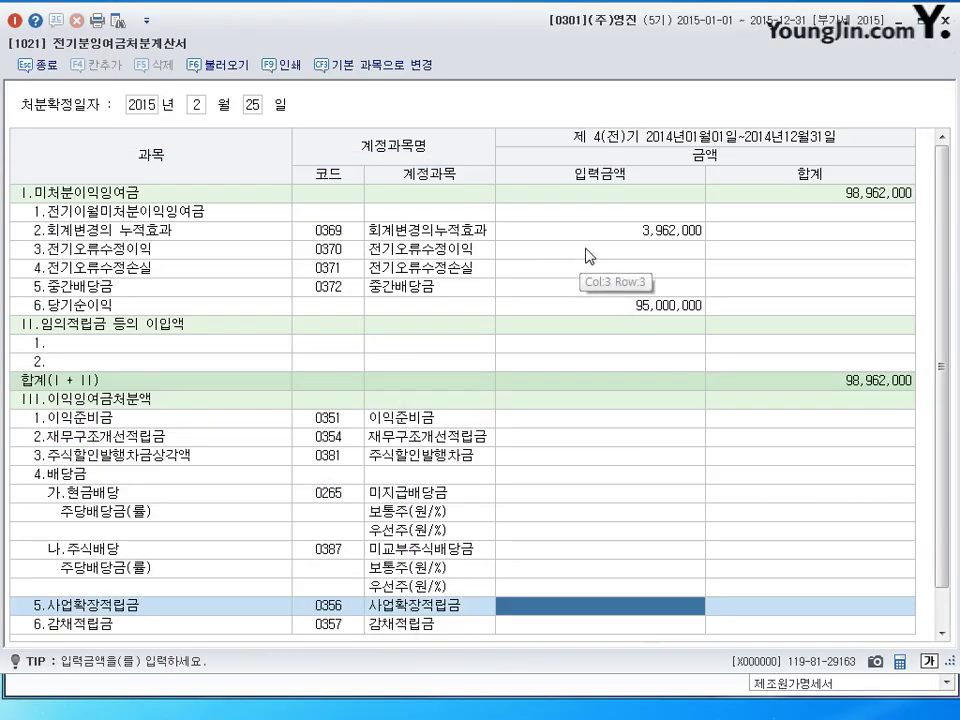
- Close 전기분잉여금처분계산서, and set 당기원재료매입액 for 원재료비 to 17,000,000 in 전기분원가명세서
click(944, 20)
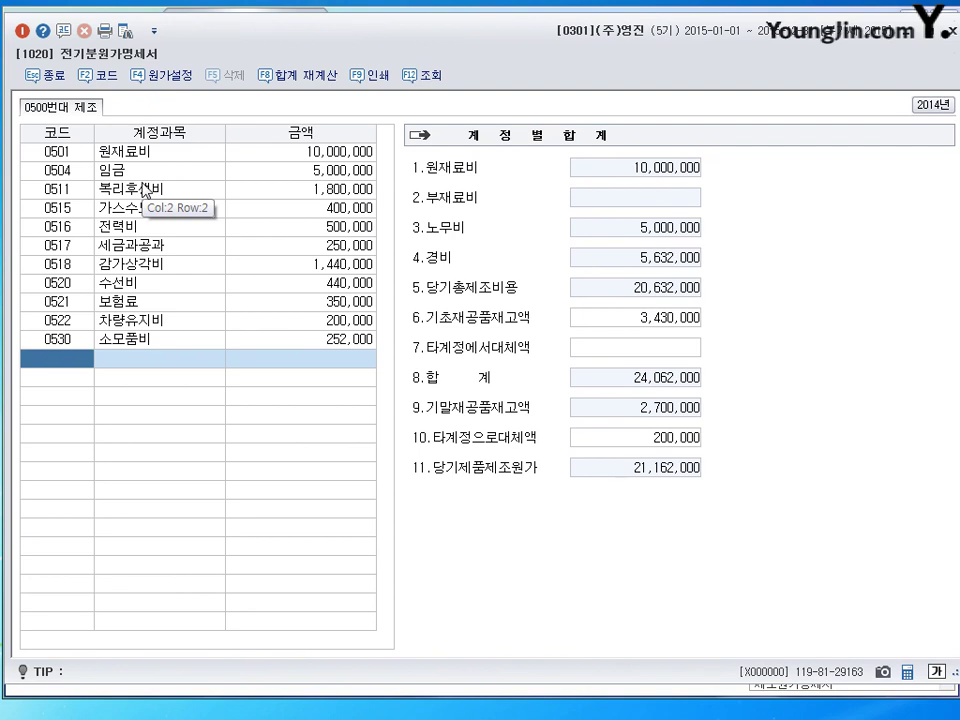
double_click(311, 160)
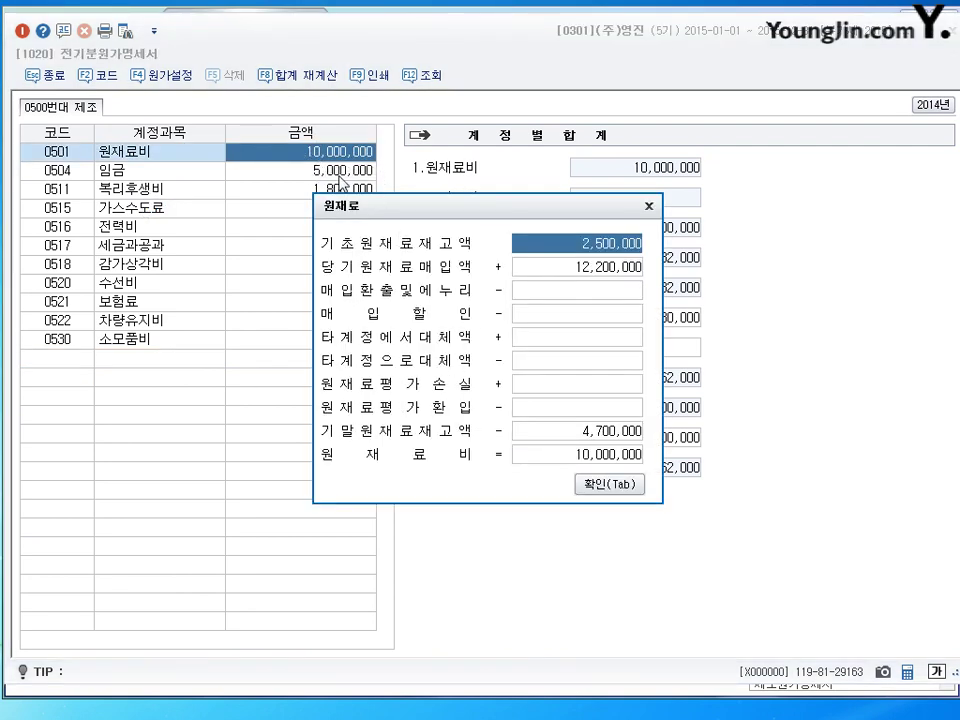
drag(417, 216, 491, 172)
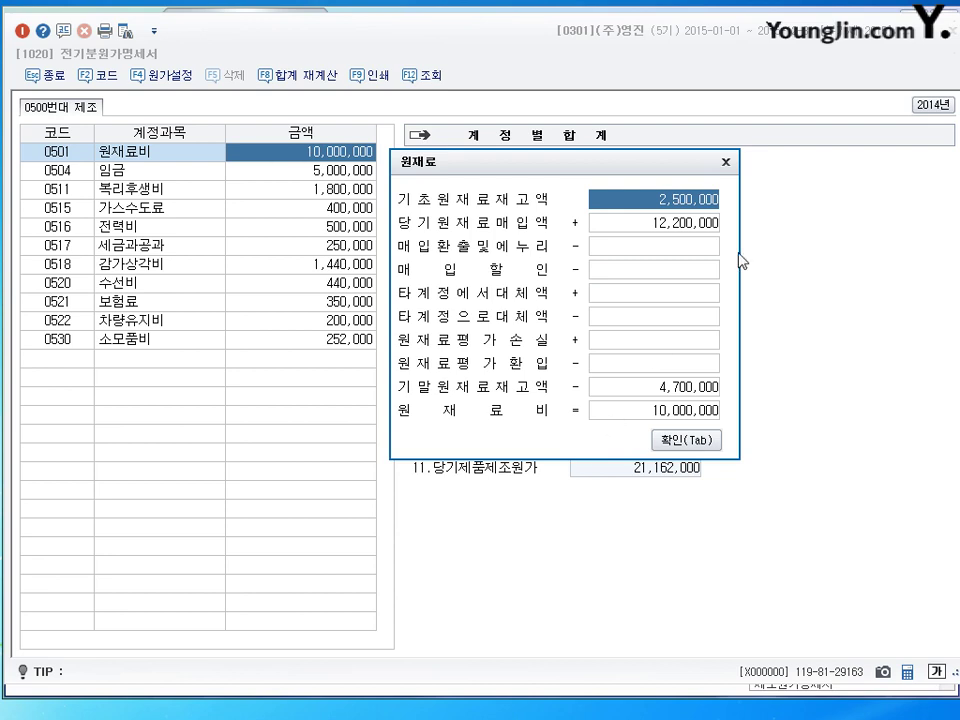
click(677, 224)
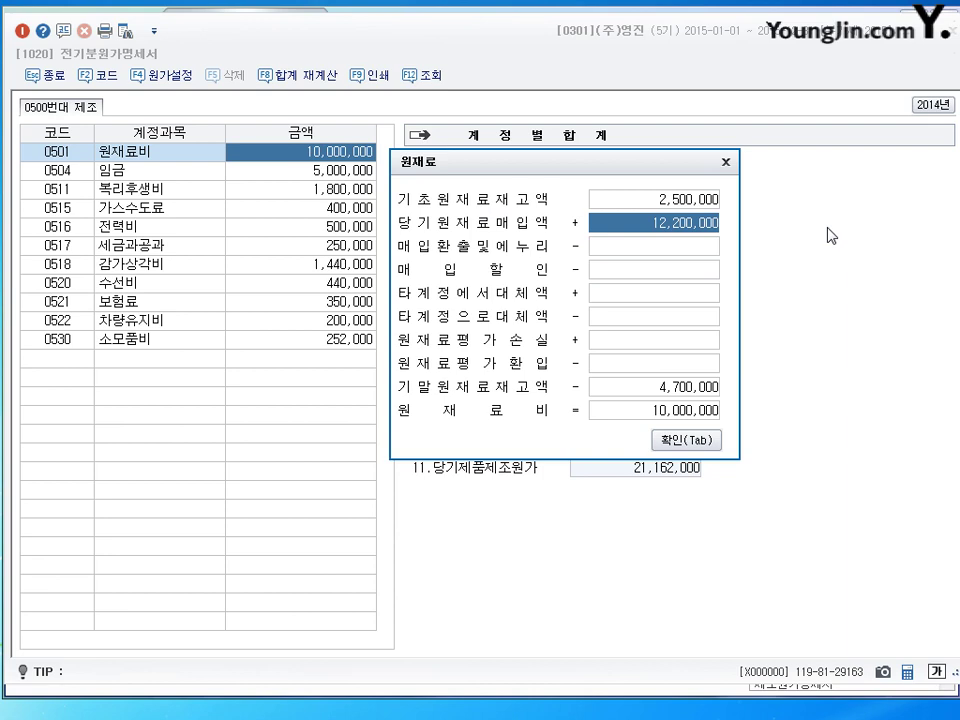
text(17000000)
key(Return)
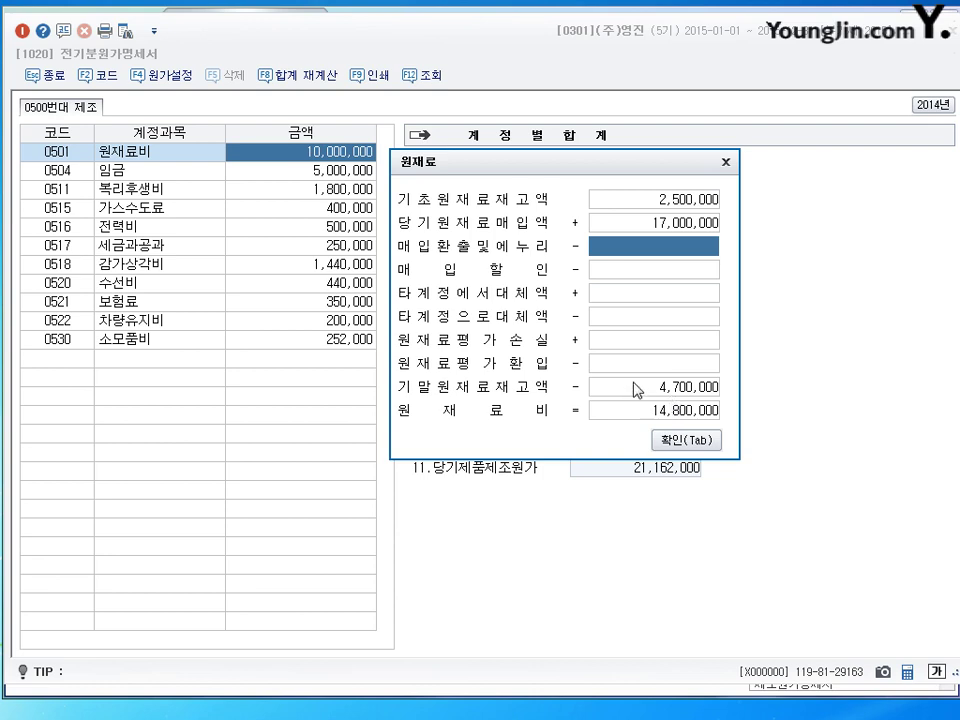
click(680, 443)
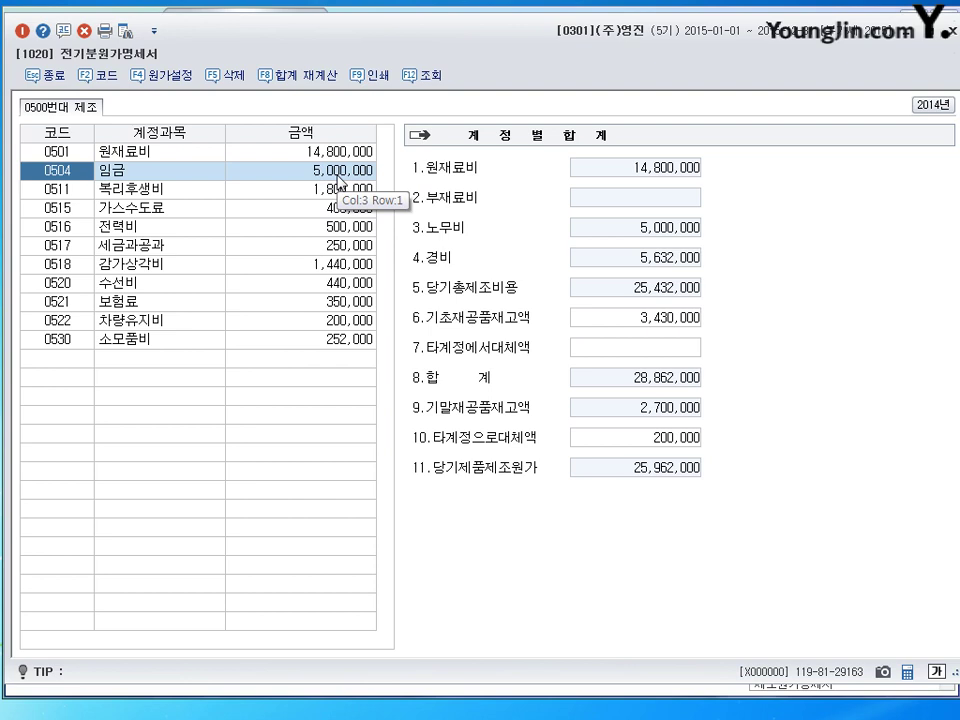
- Set the 임금 amount to 8,000,000 in the manufacturing cost statement
click(339, 172)
text(8000000)
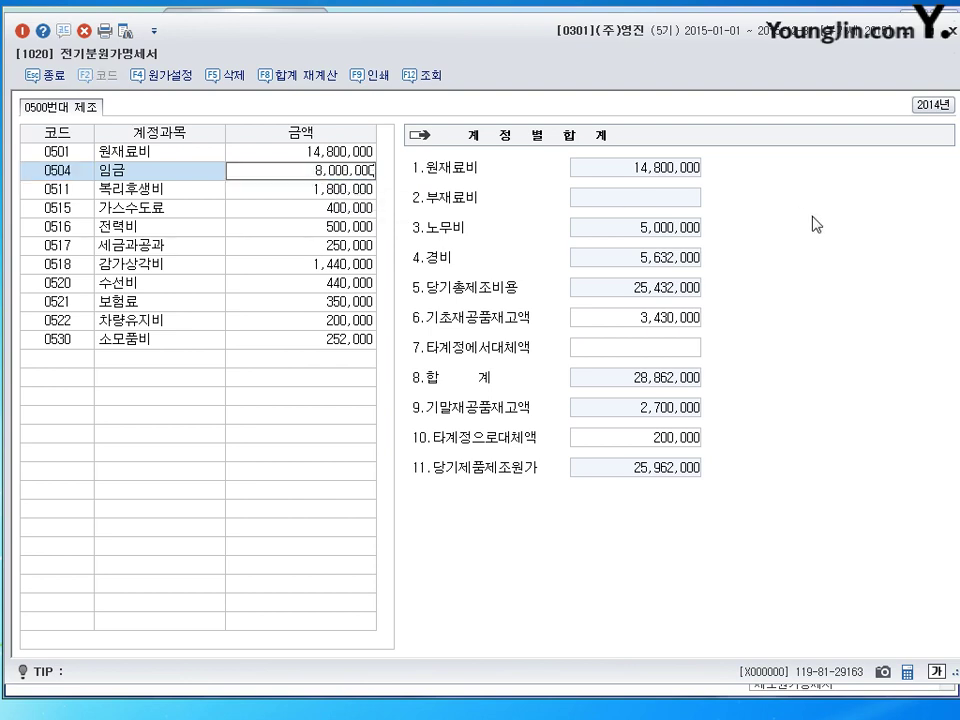
key(Return)
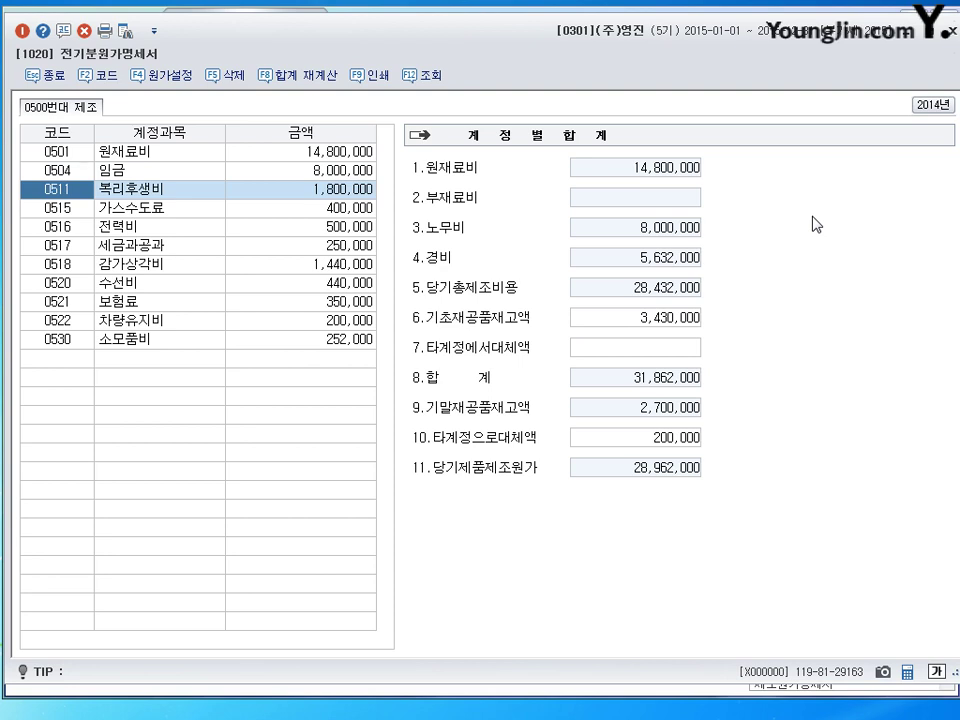
- Check the remaining manufacturing expense rows from 복리후생비 through 소모품비 and the cost totals against the exercise
click(315, 190)
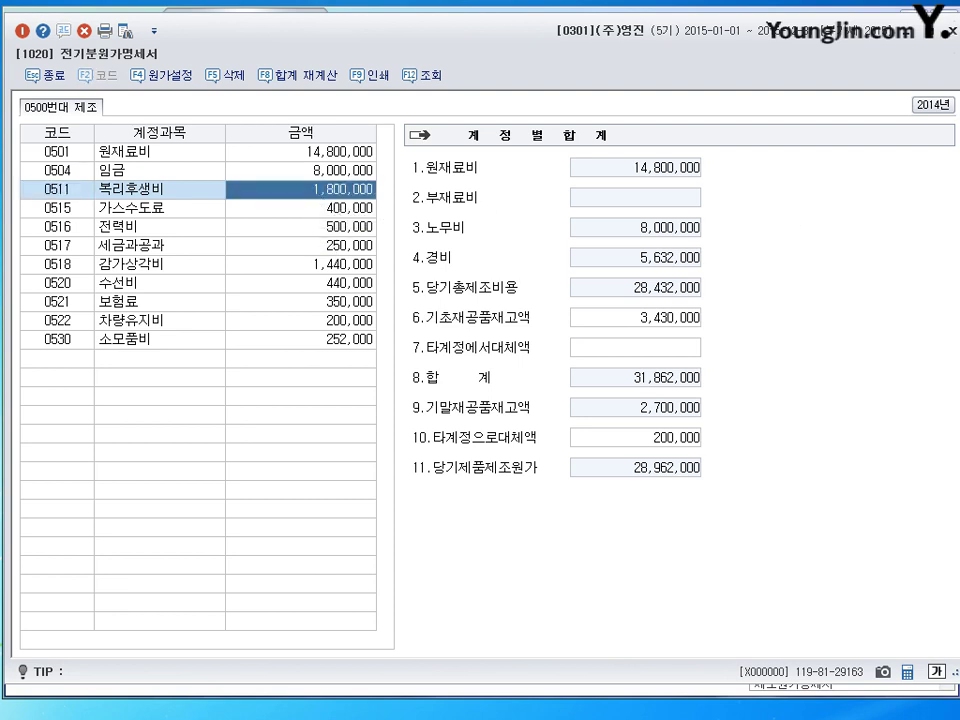
key(Down)
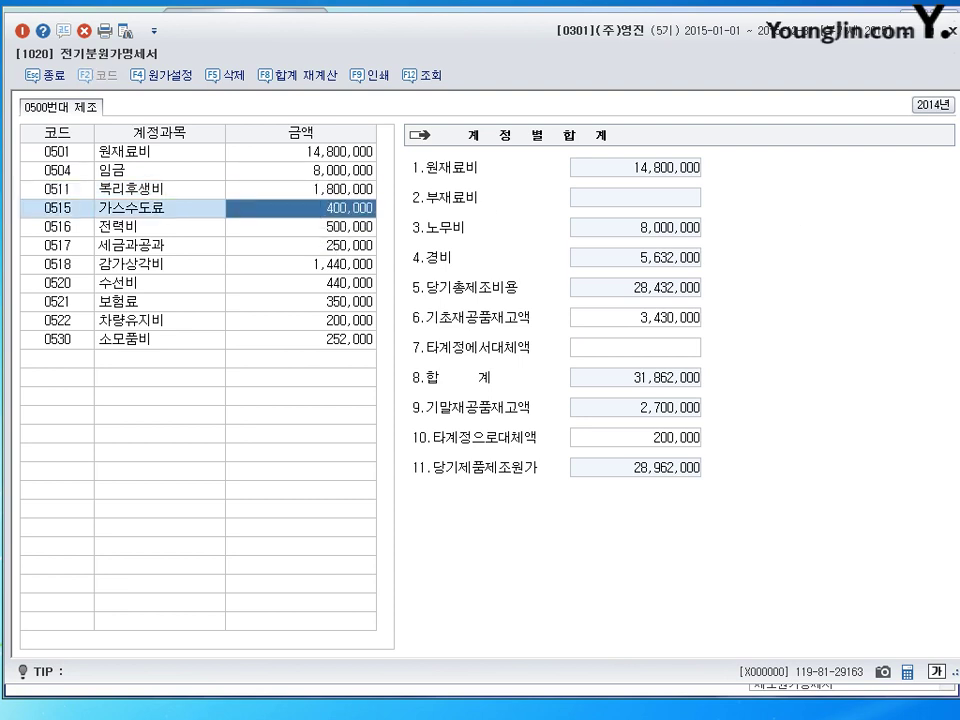
key(Down)
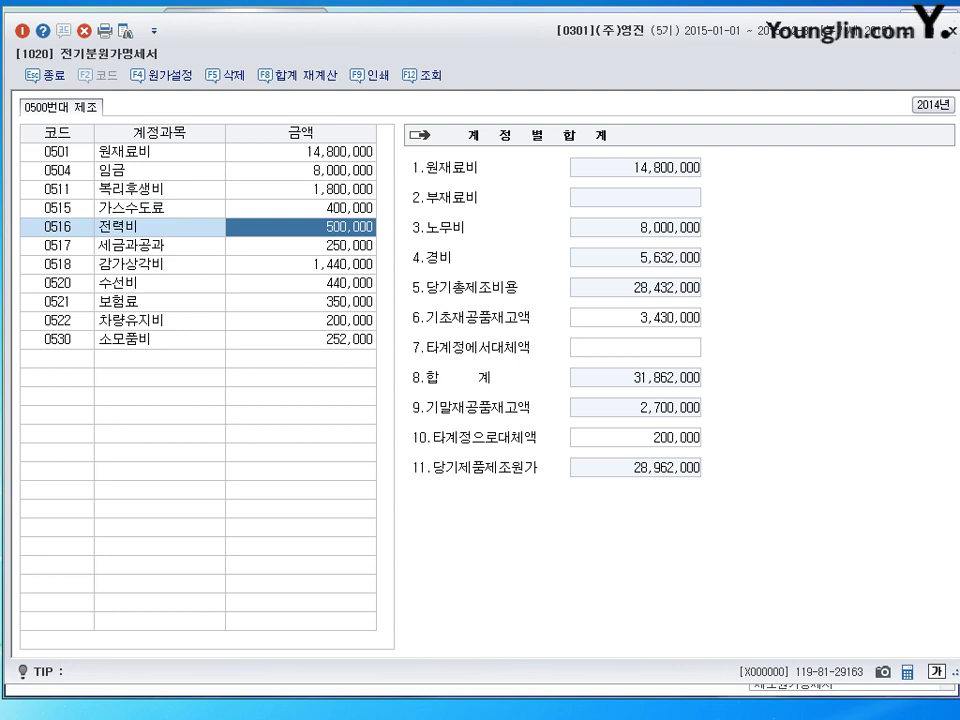
key(Up)
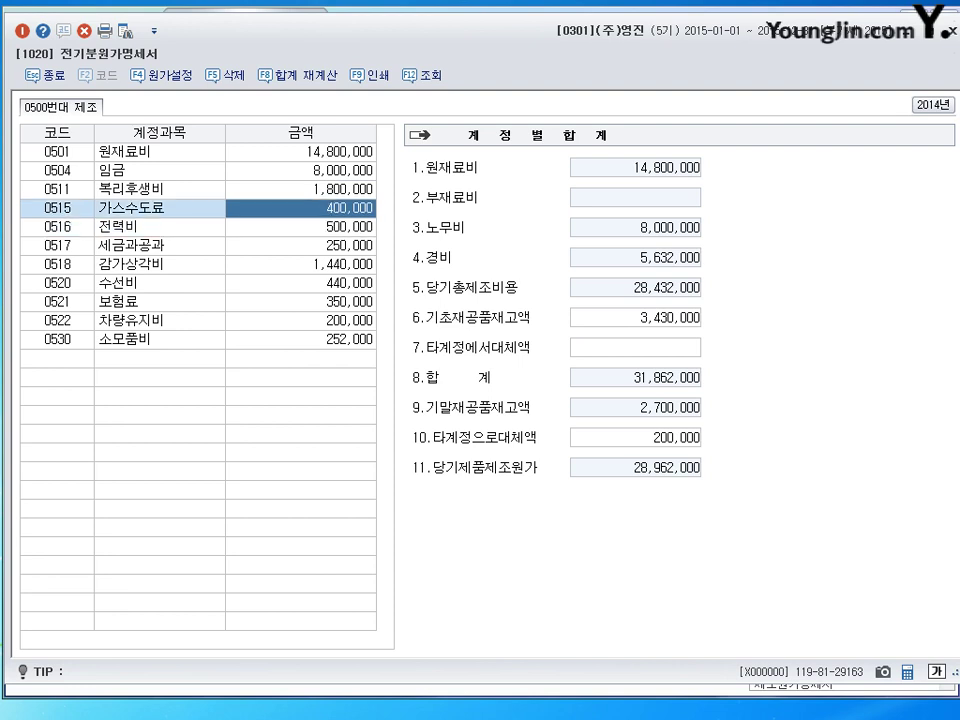
key(Down)
key(Down)
key(Down)
key(Down)
key(Down)
key(Down)
key(Down)
key(Down)
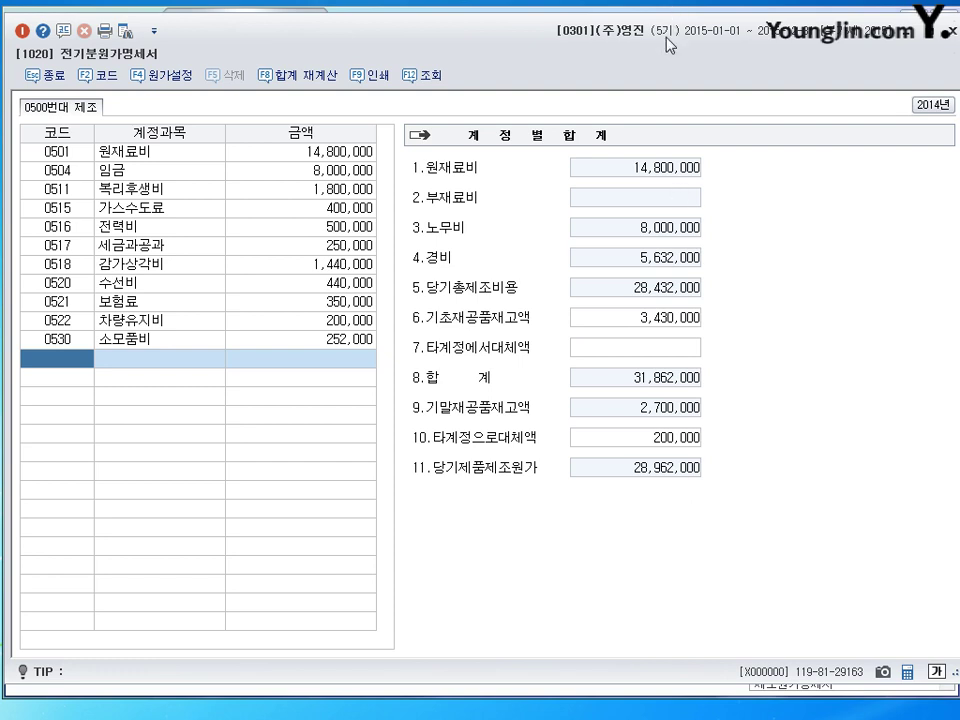
drag(664, 40, 659, 36)
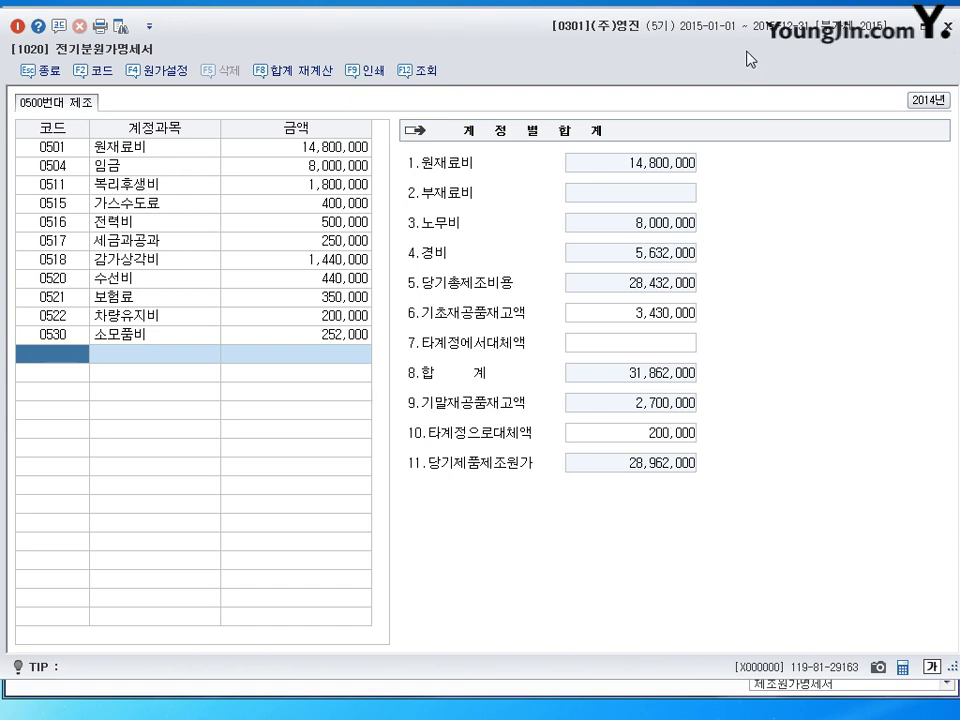
- Open 전기분손익계산서 in front while keeping the 전기분원가명세서 window open behind it for reference
drag(844, 50, 836, 486)
click(68, 443)
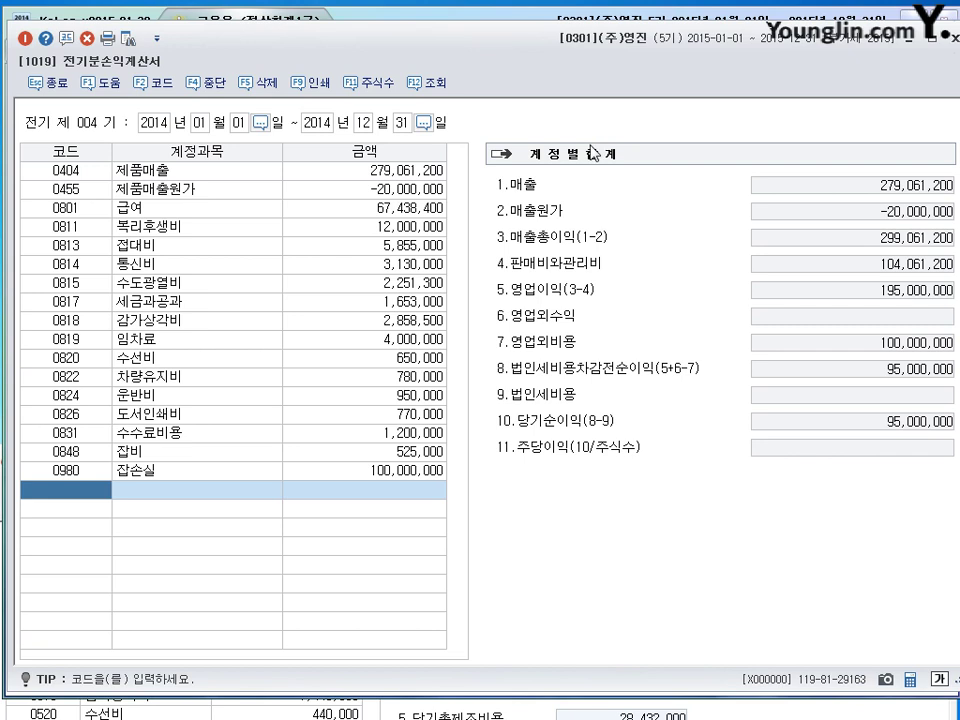
drag(596, 62, 588, 44)
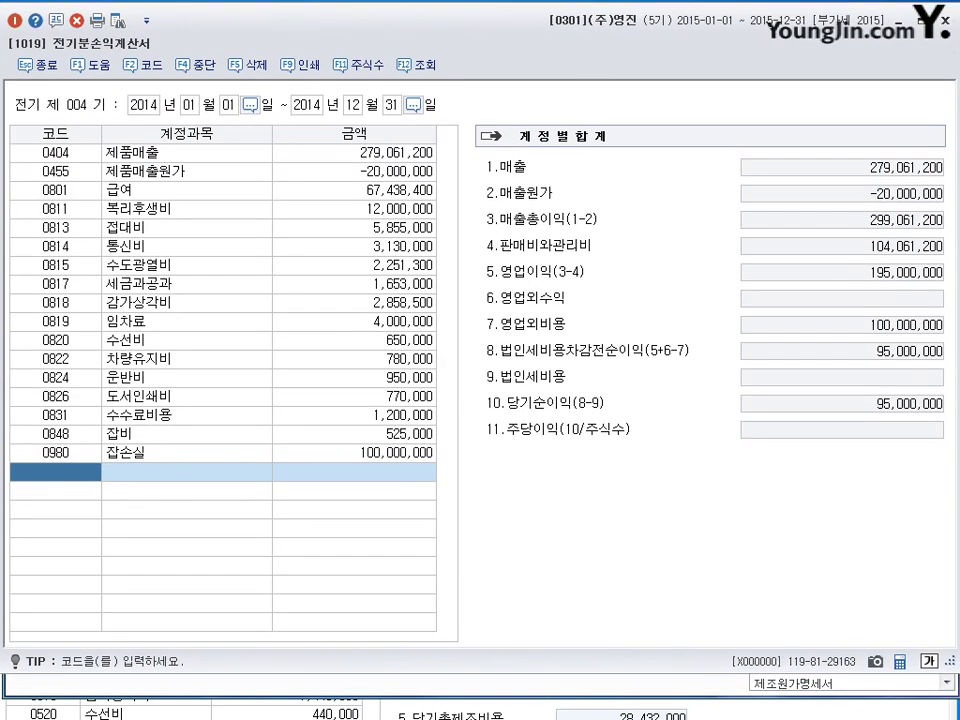
click(750, 688)
drag(668, 473, 664, 140)
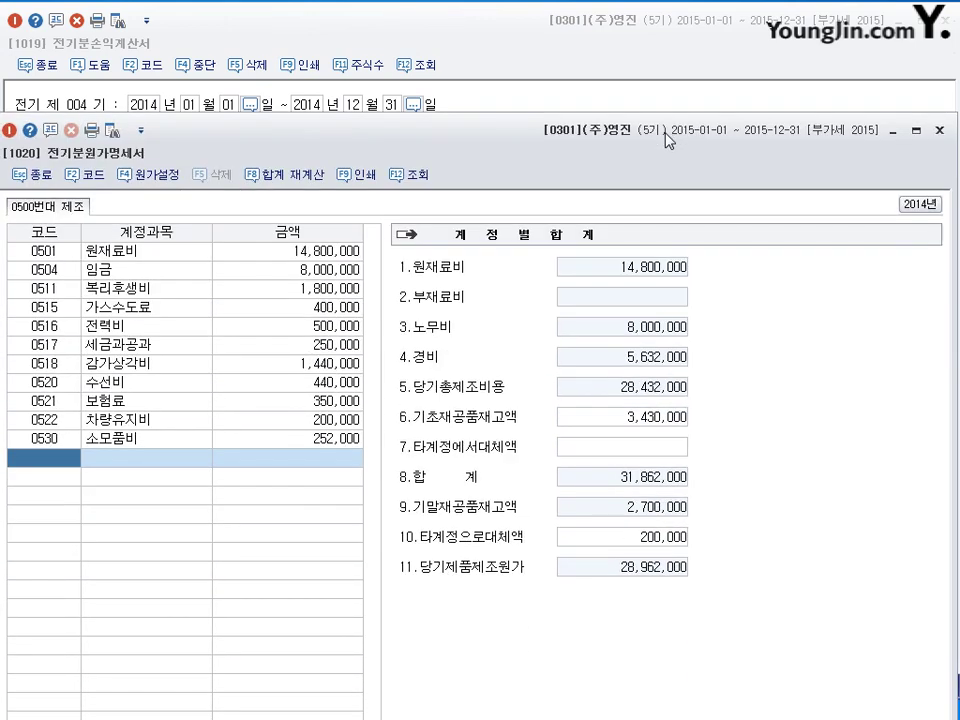
drag(584, 151, 786, 486)
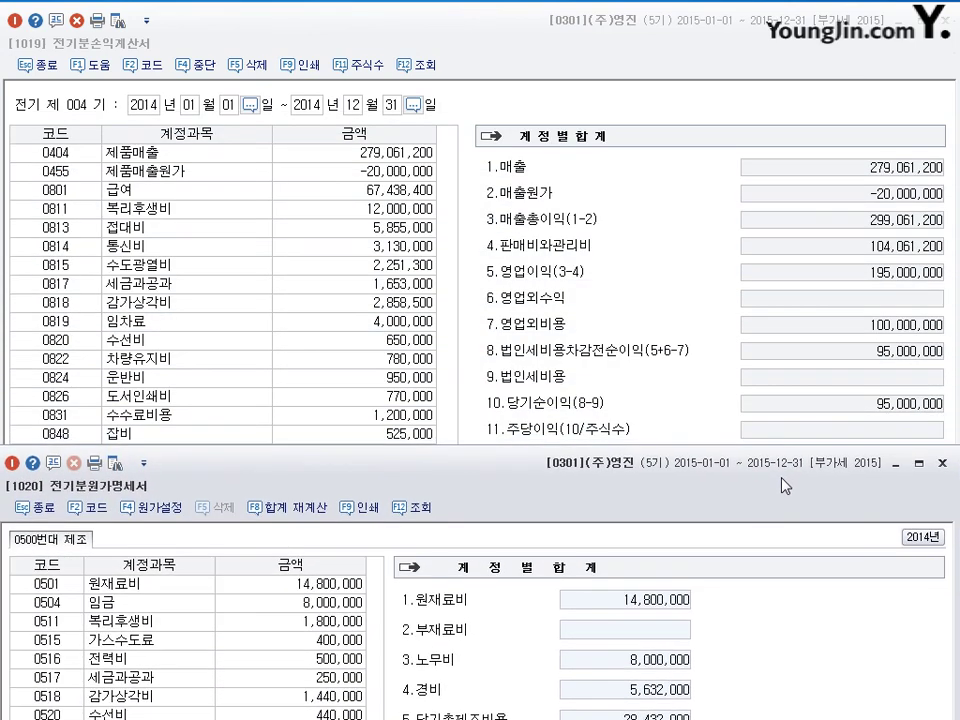
click(445, 20)
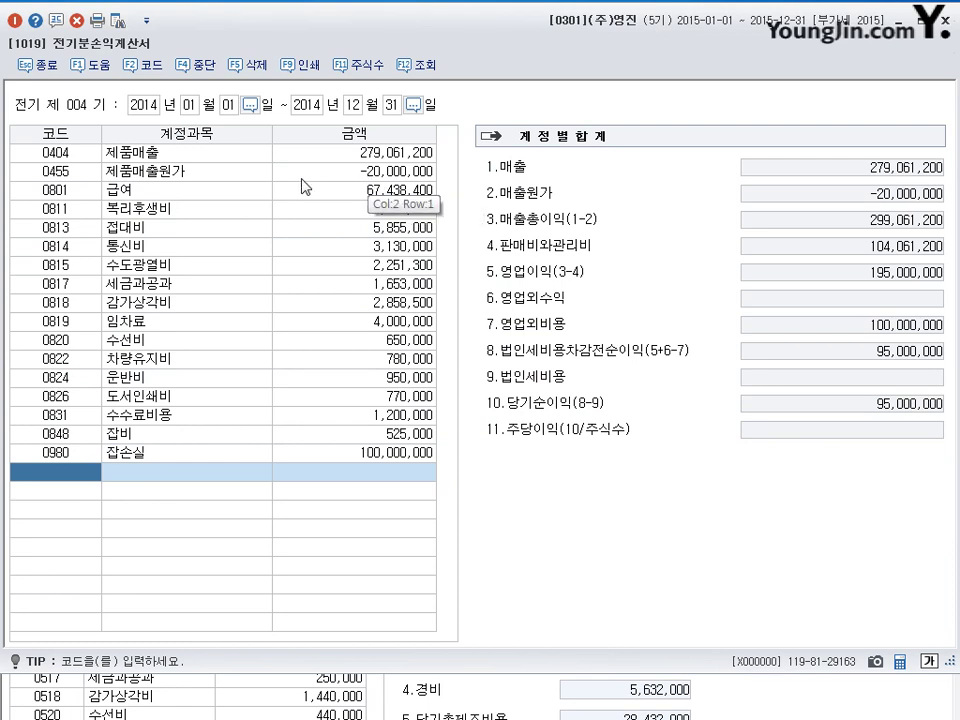
- Open the 매출원가 breakdown for 제품매출원가 and look up 당기제품제조원가 in 전기분원가명세서, closing that statement when done
click(385, 181)
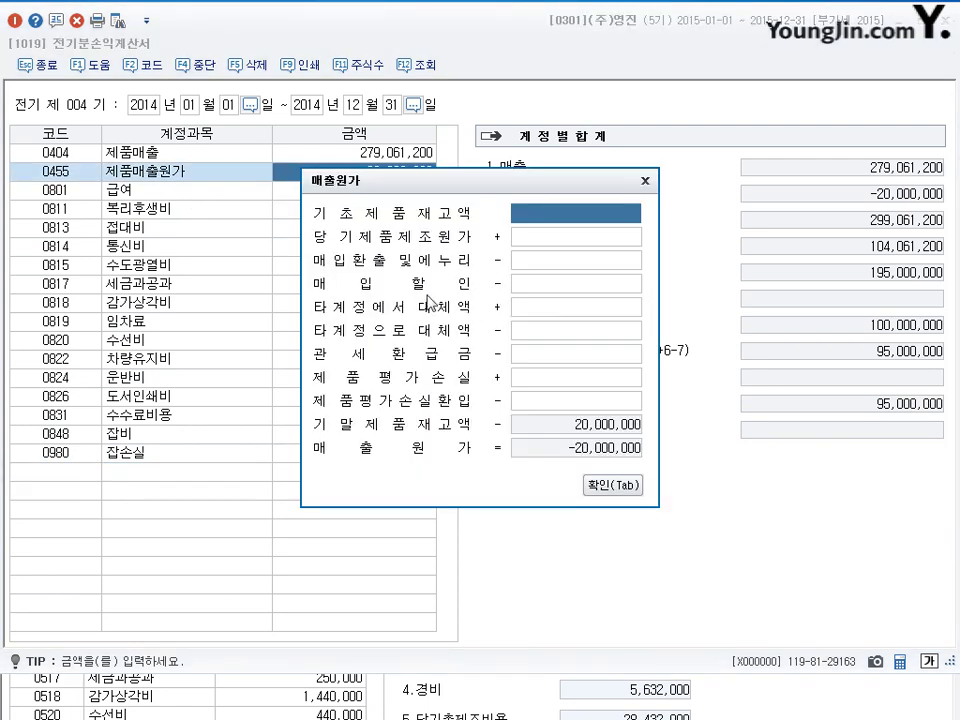
key(Return)
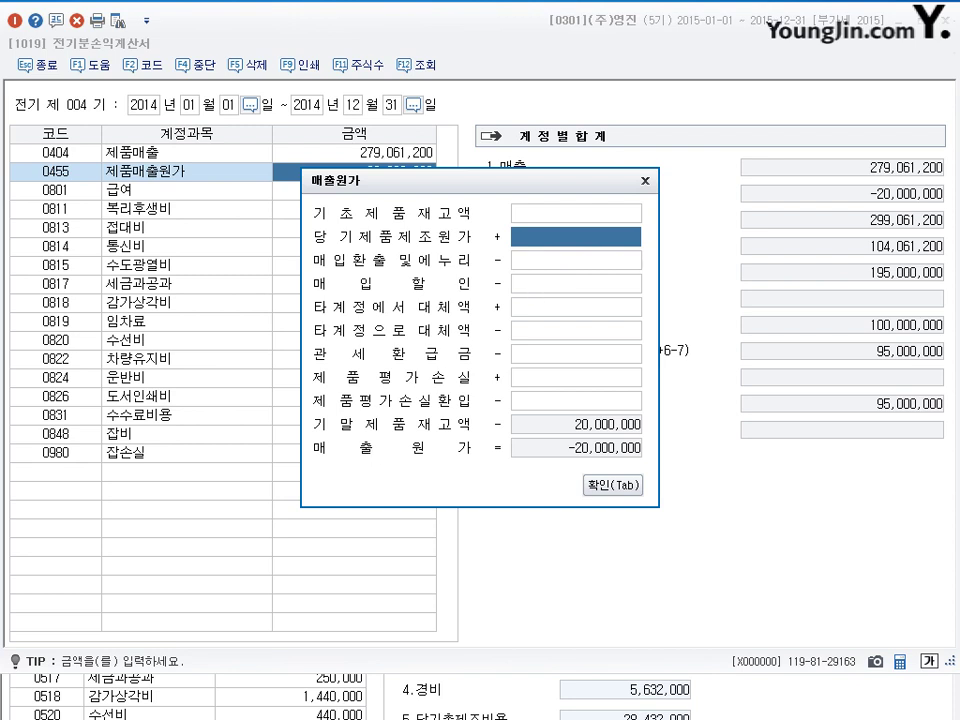
click(272, 707)
drag(465, 447, 476, 45)
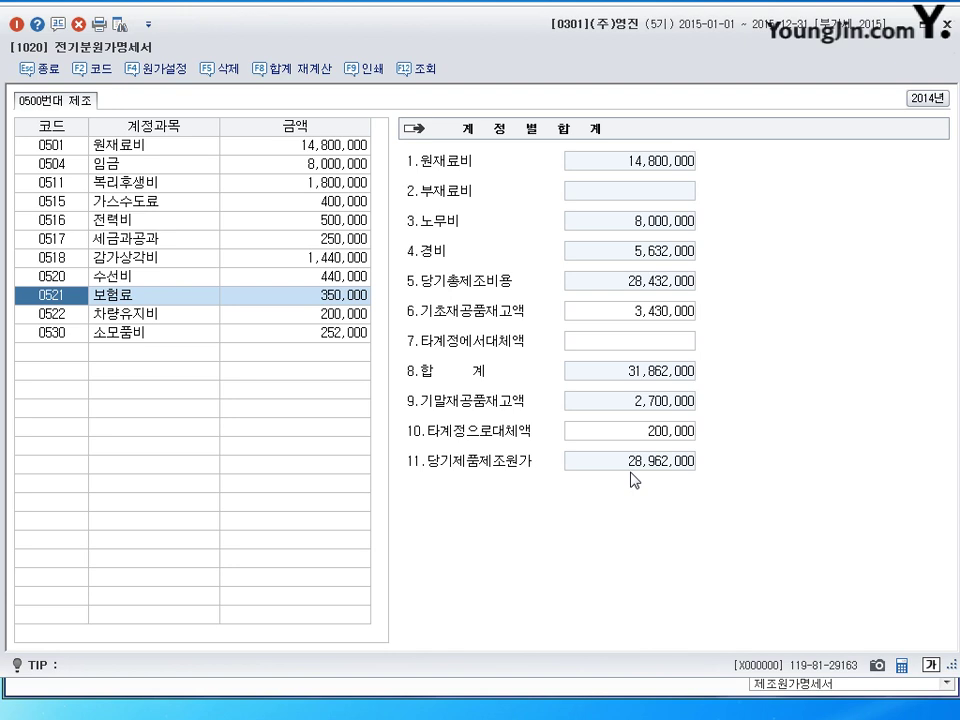
click(946, 24)
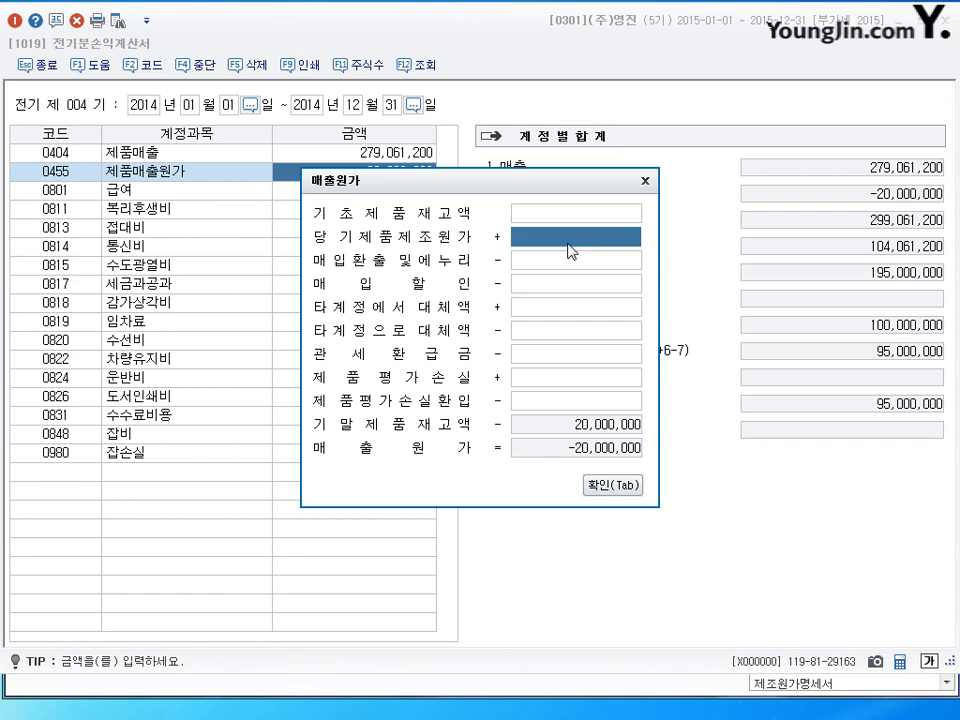
- Set 당기제품제조원가 to 28,962,000 in the 매출원가 breakdown, confirm it, and recheck the saved breakdown
text(28962000)
key(Return)
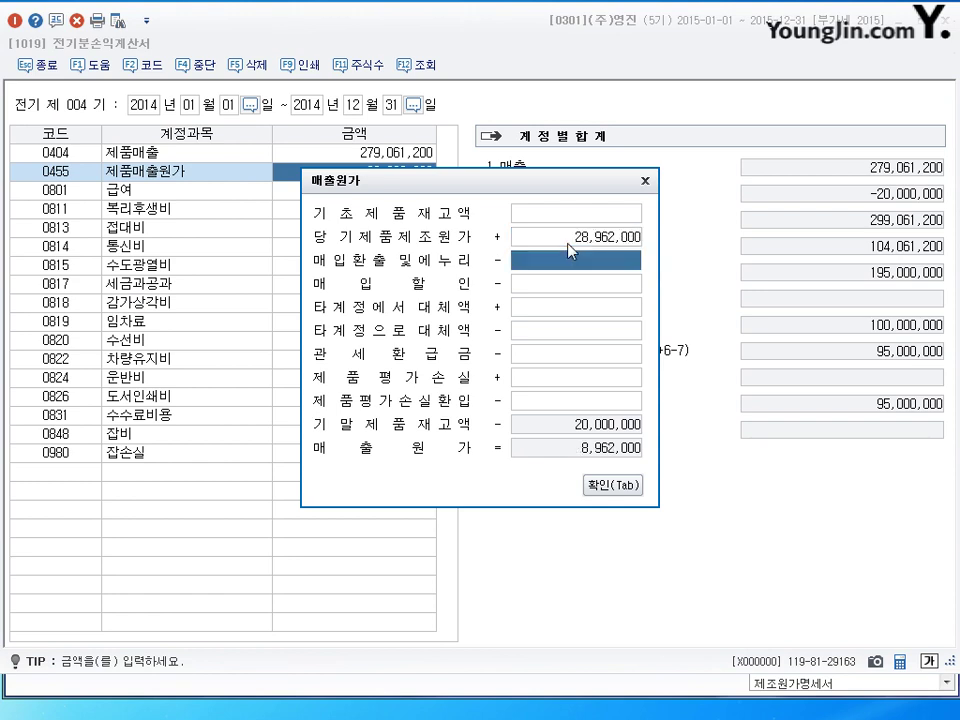
drag(569, 177, 546, 133)
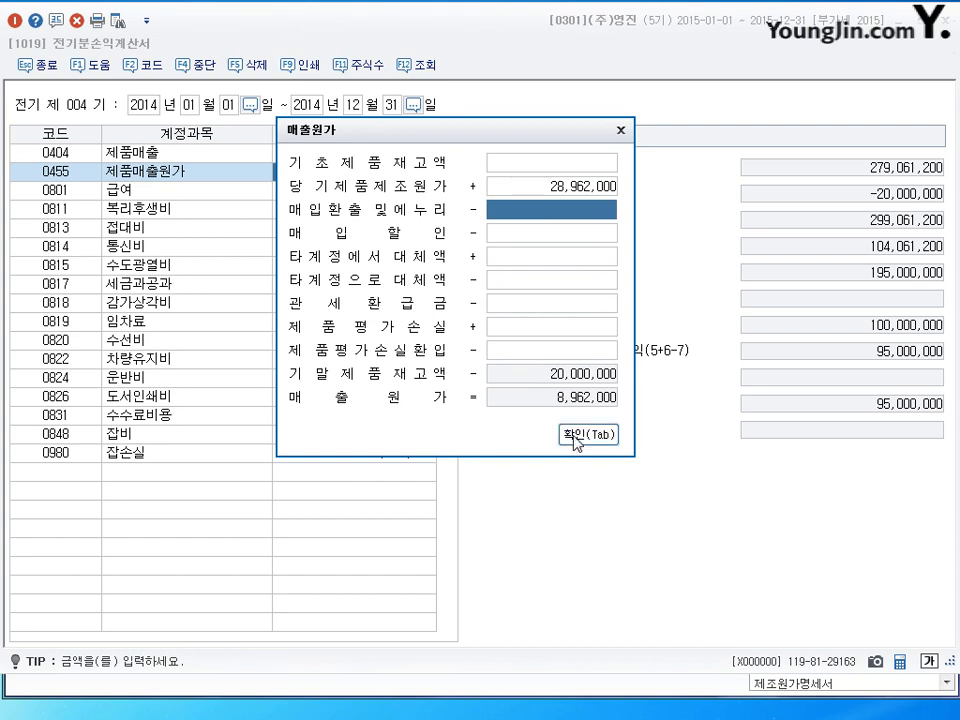
key(Return)
key(Return)
key(Return)
key(Return)
key(Return)
key(Return)
key(Return)
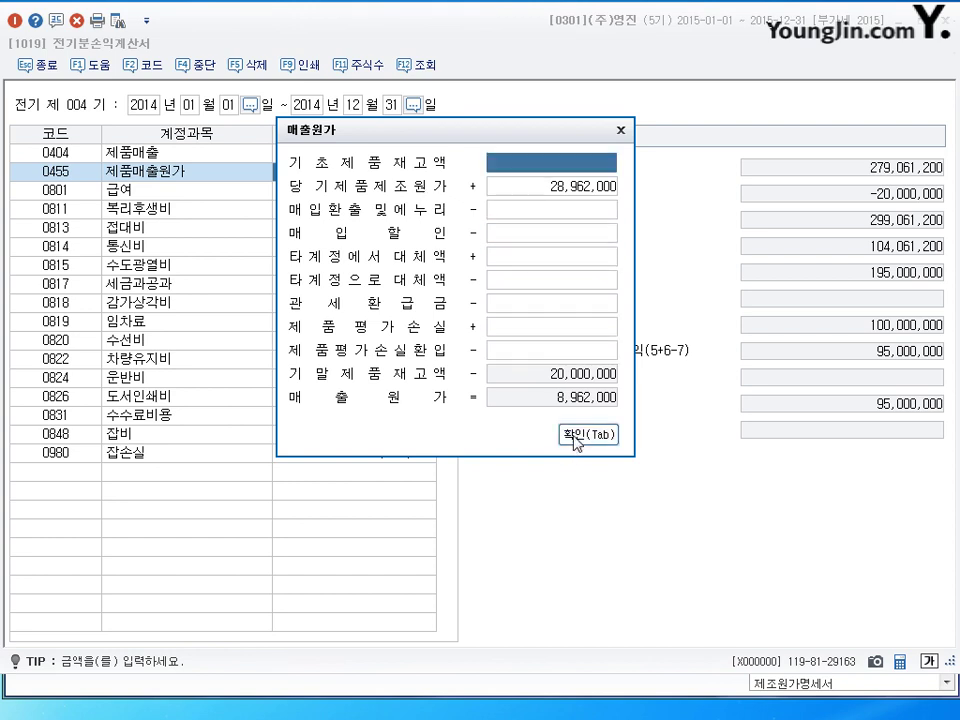
click(576, 437)
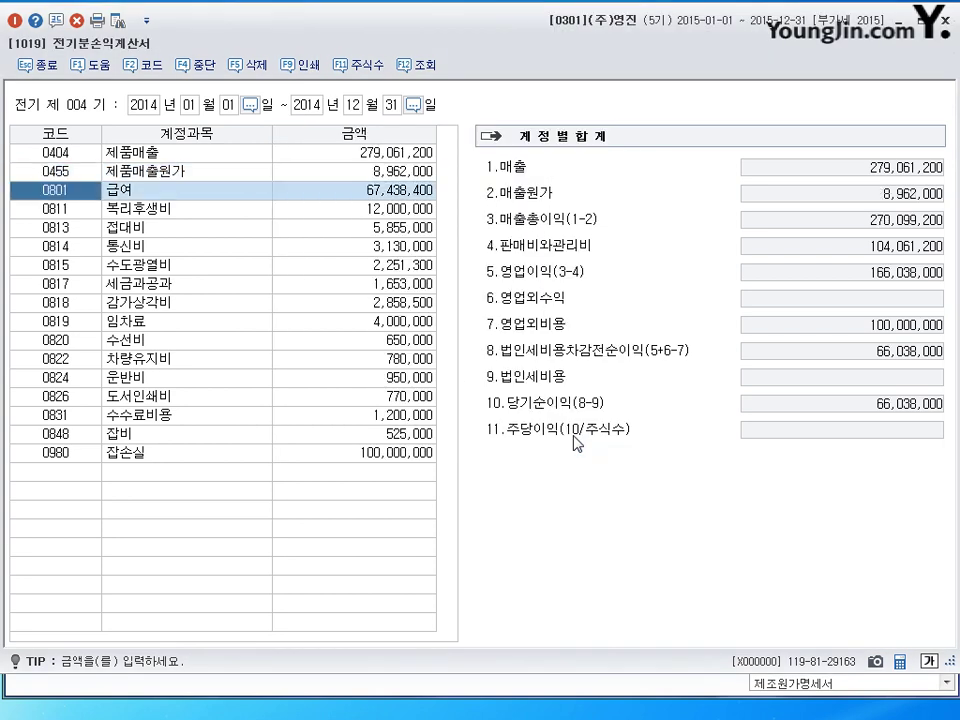
click(365, 175)
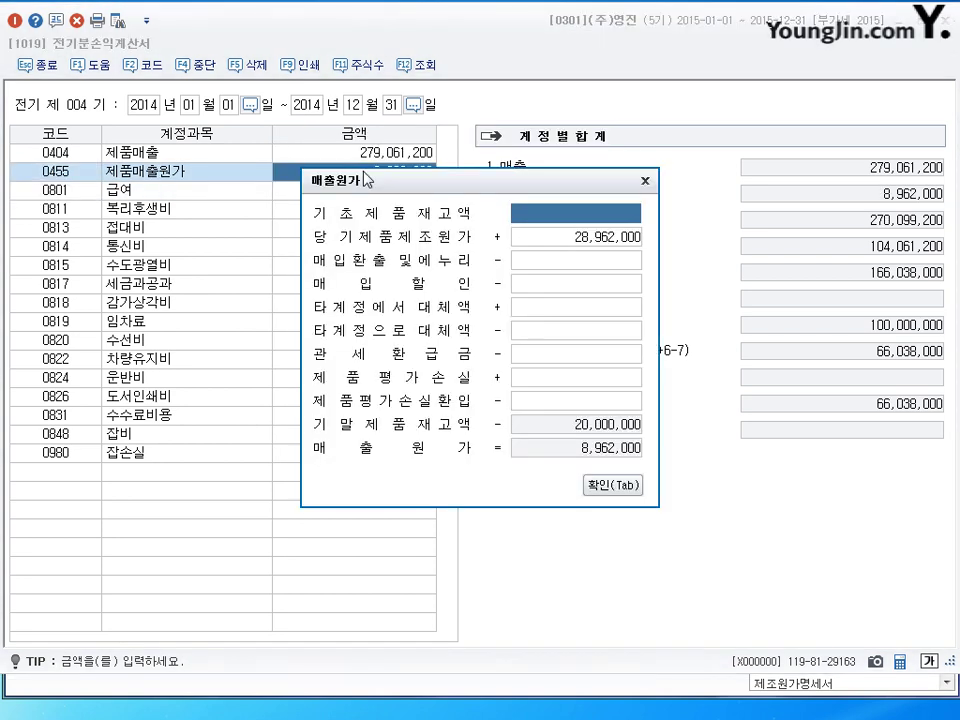
click(645, 180)
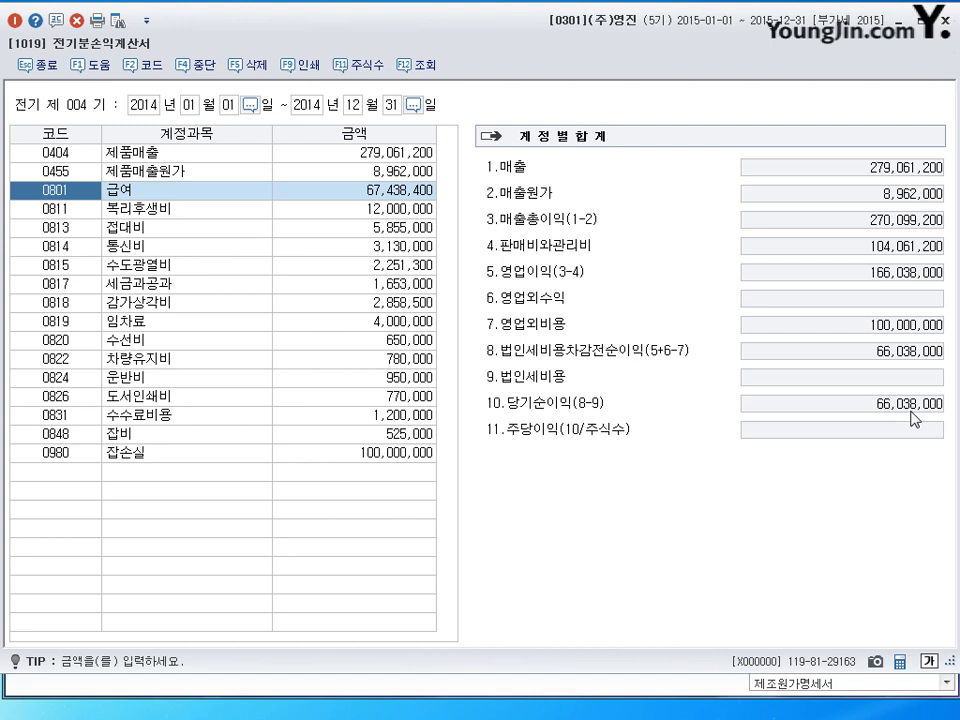
- Open 전기분잉여금처분계산서 in place of the income statement, reload 당기순이익 from 전기분손익계산서, and check the 미처분이익잉여금 total
click(945, 19)
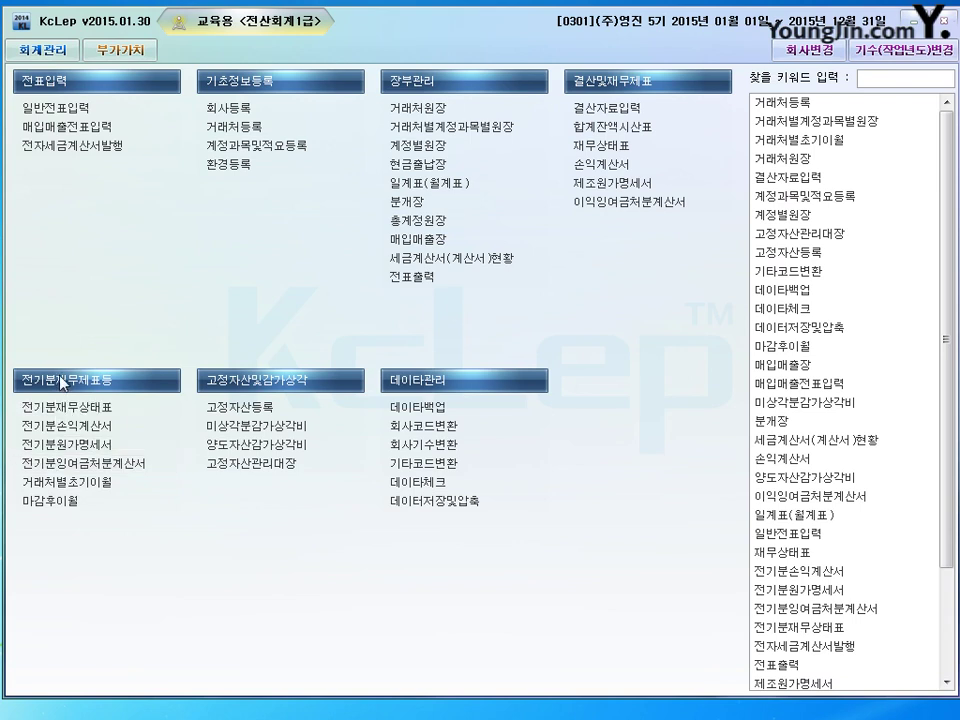
click(80, 464)
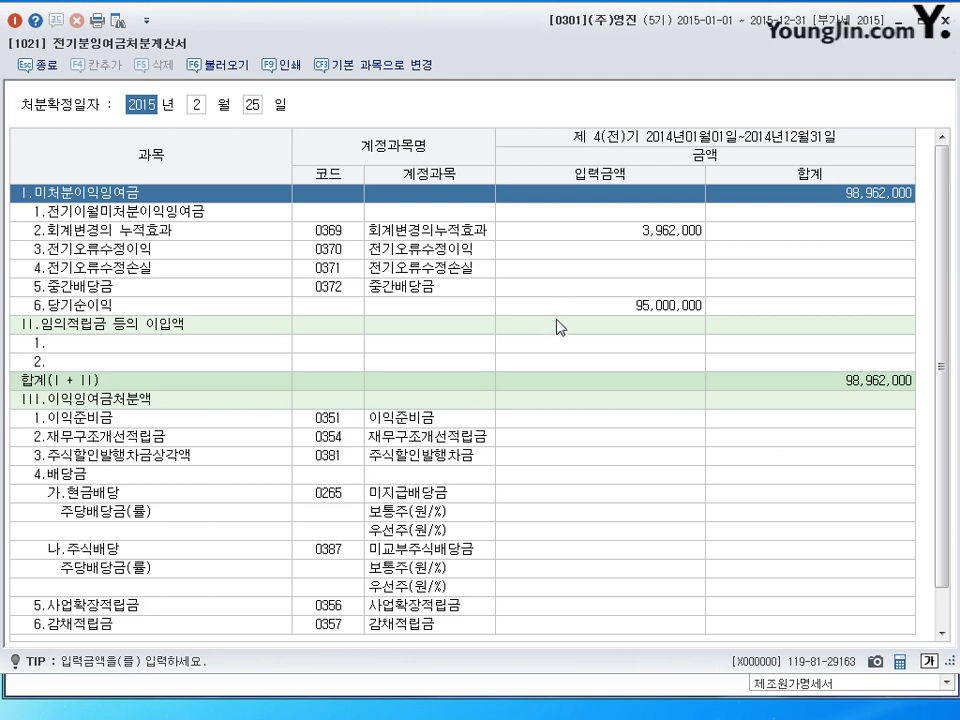
click(594, 310)
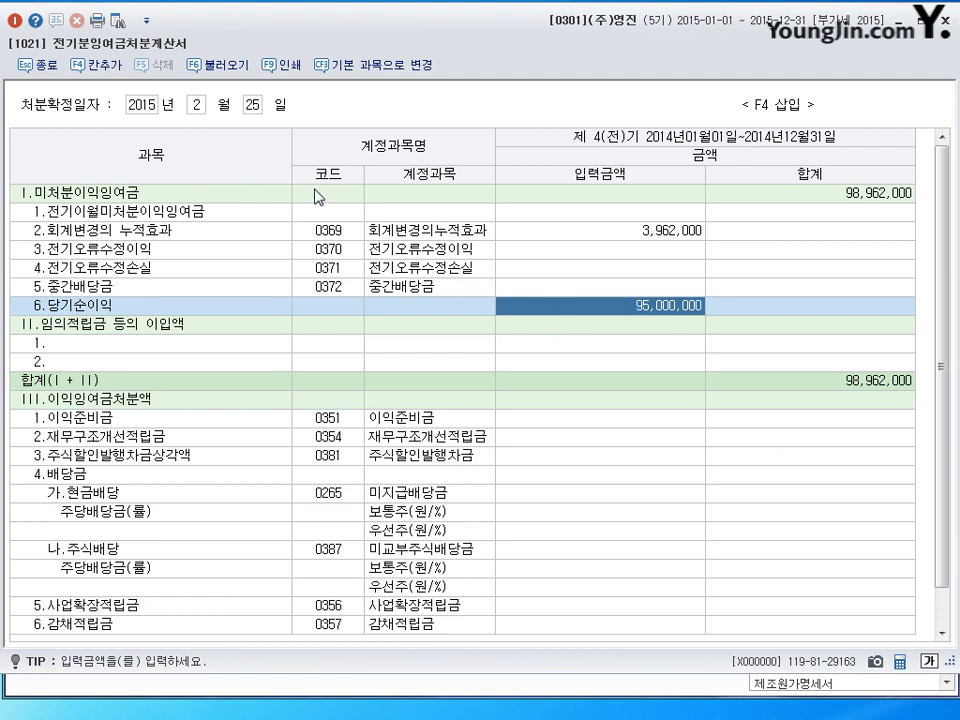
click(232, 78)
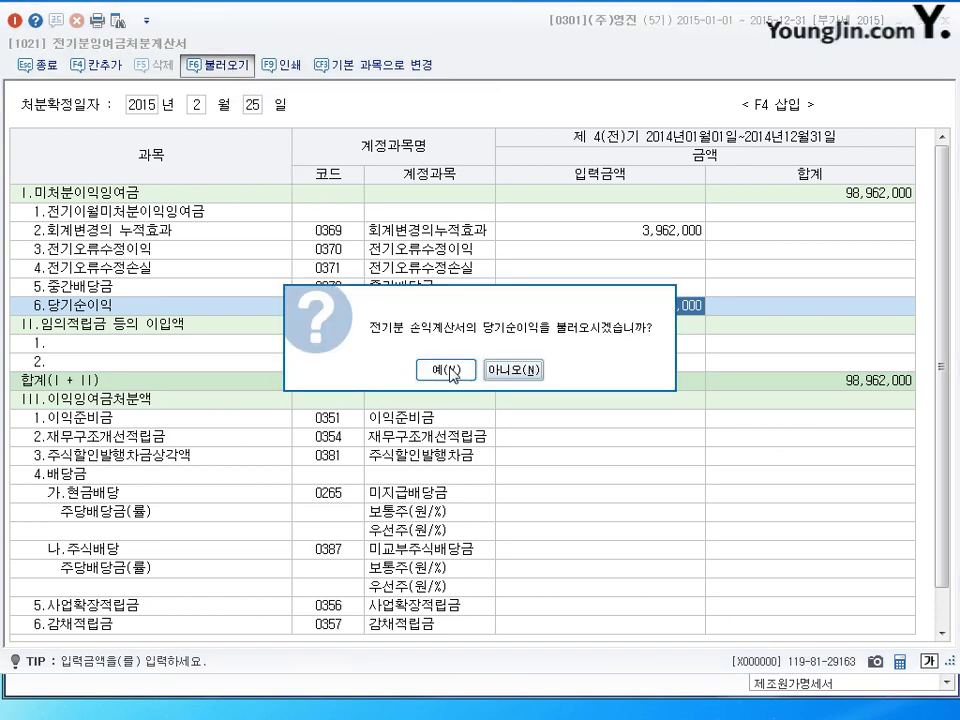
click(451, 370)
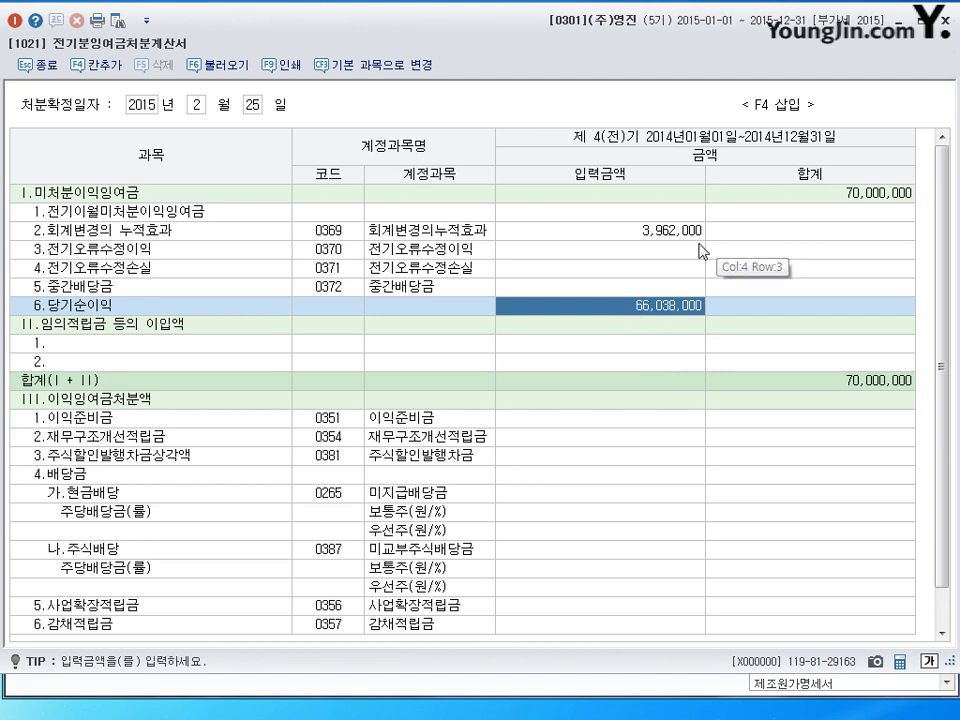
click(873, 196)
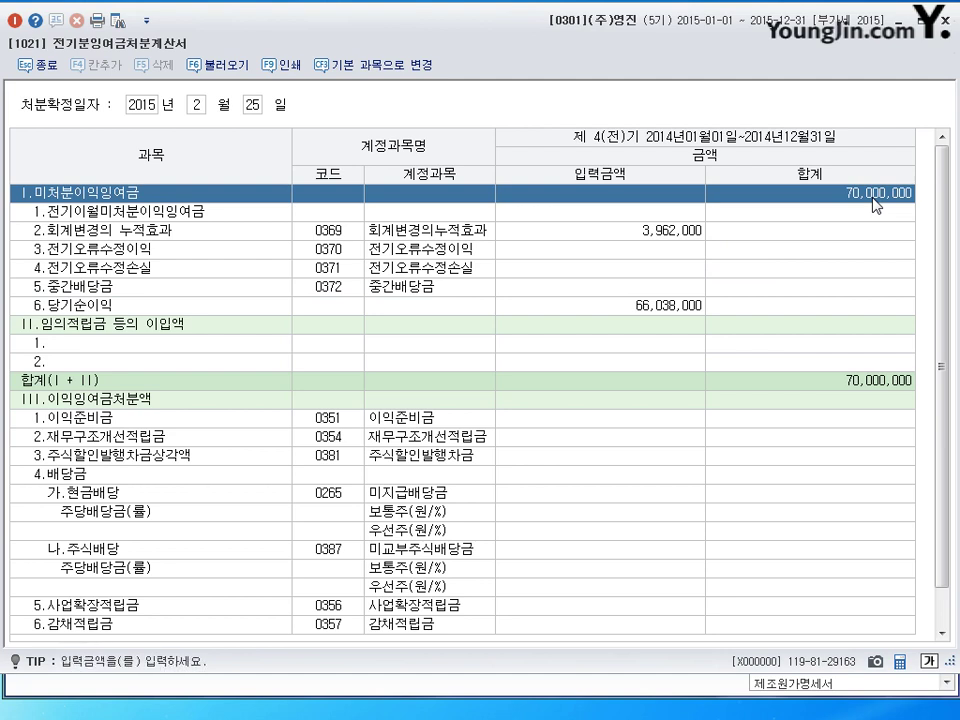
click(872, 198)
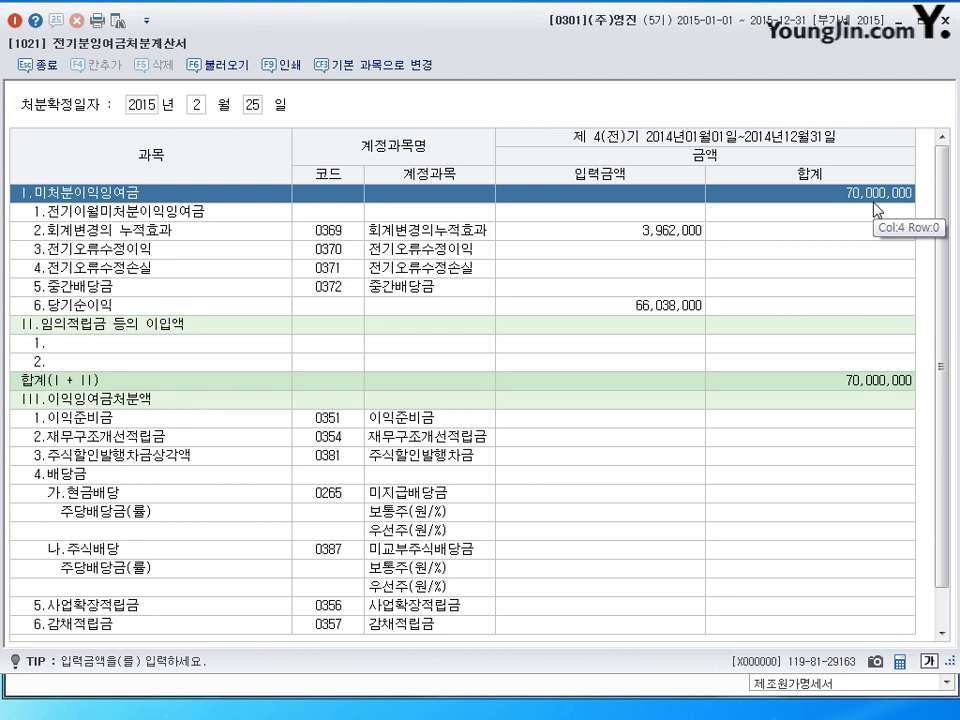
click(949, 16)
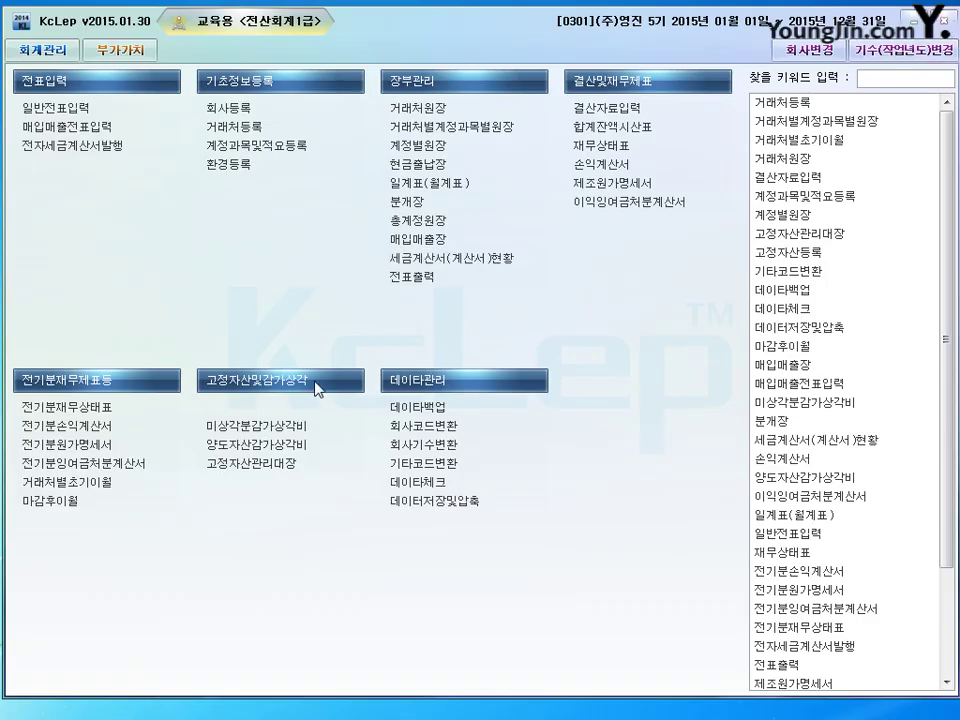
- In 전기분재무상태표, widen the liabilities and equity account name column and set 이월이익잉여금 to 70,000,000, closing the statement when done
click(589, 184)
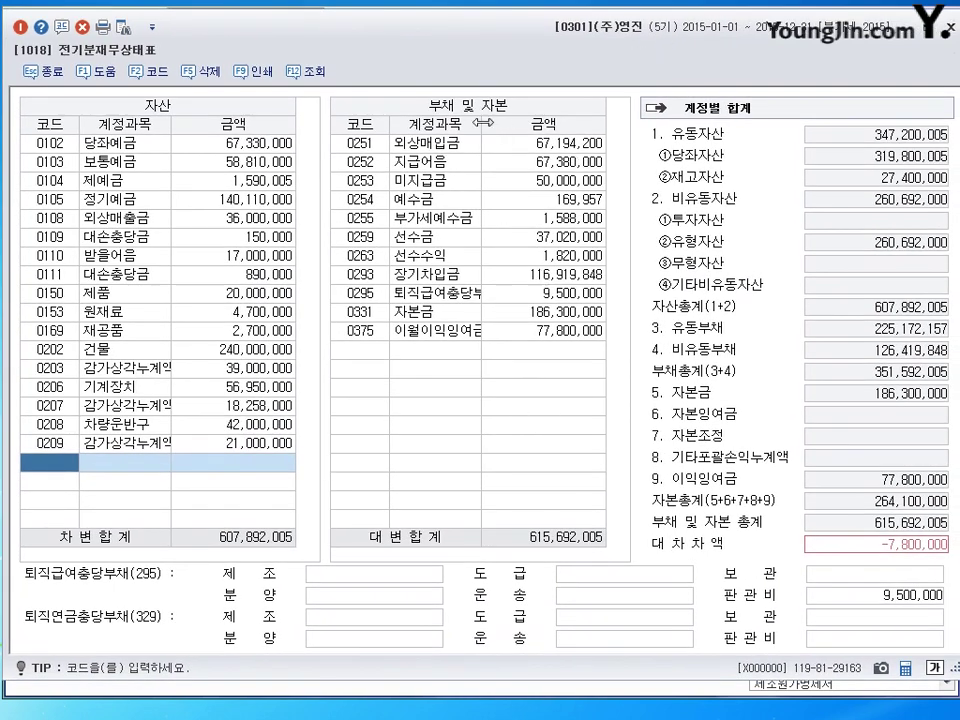
drag(486, 124, 500, 134)
click(445, 331)
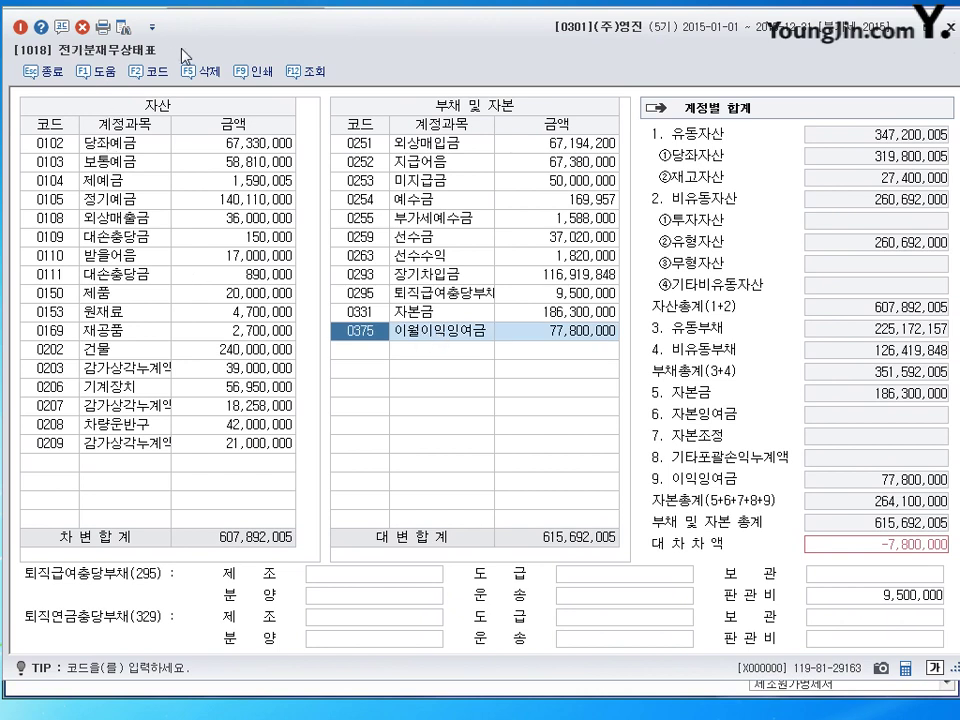
key(Return)
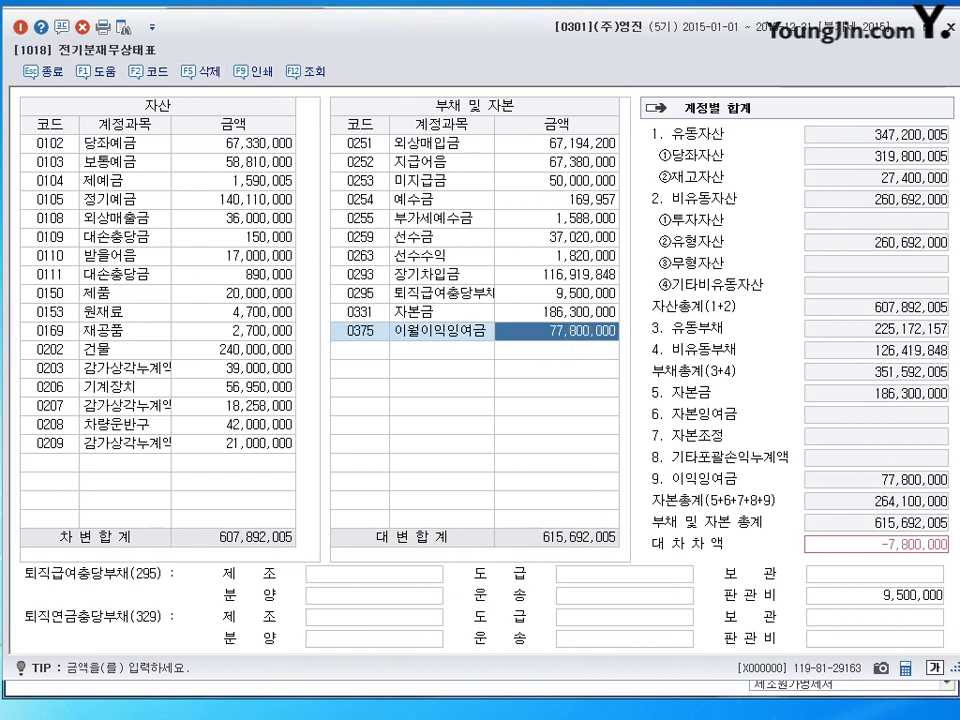
text(70,000,000)
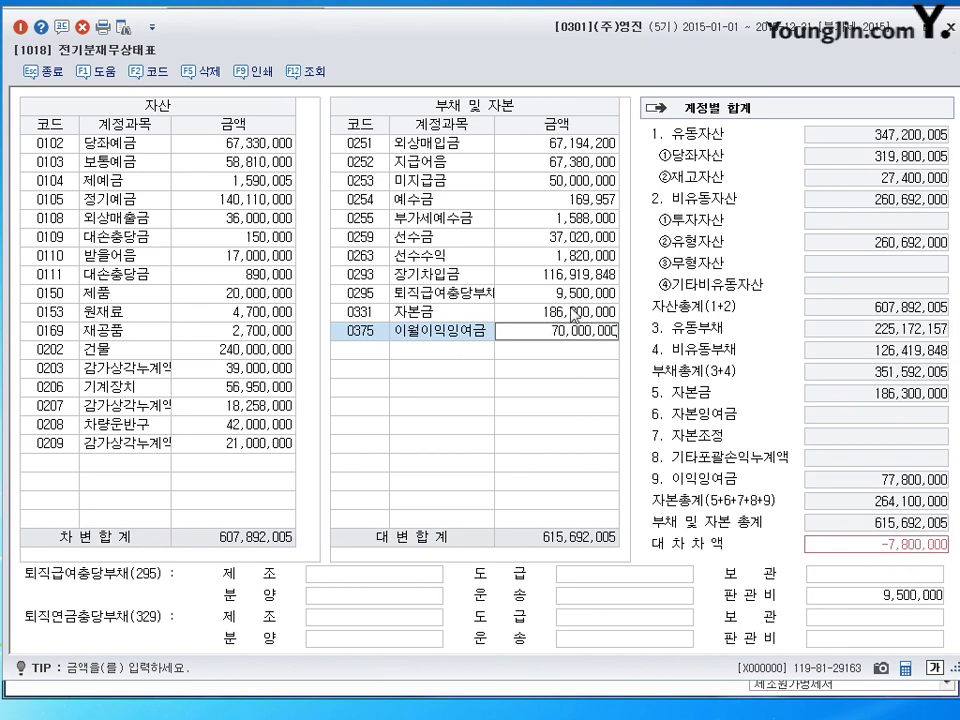
key(Return)
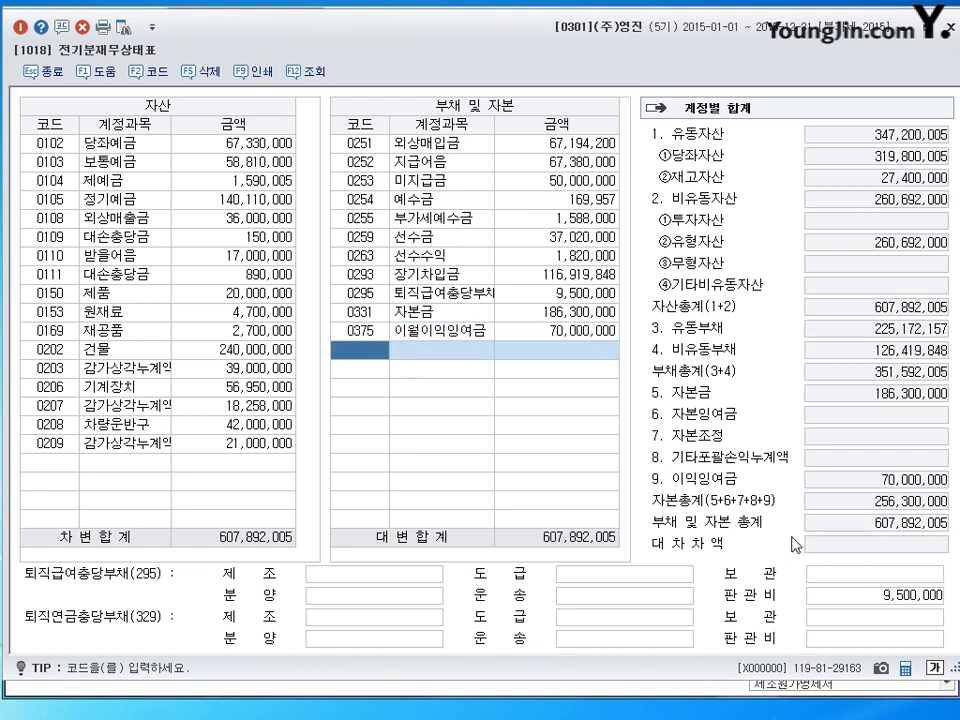
click(443, 332)
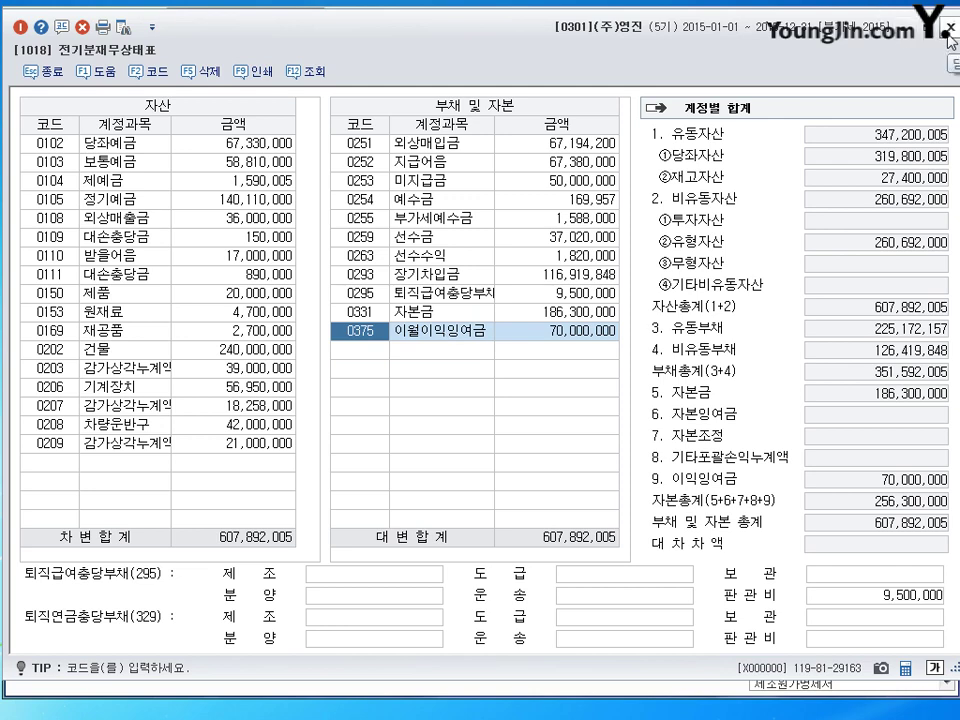
key(Escape)
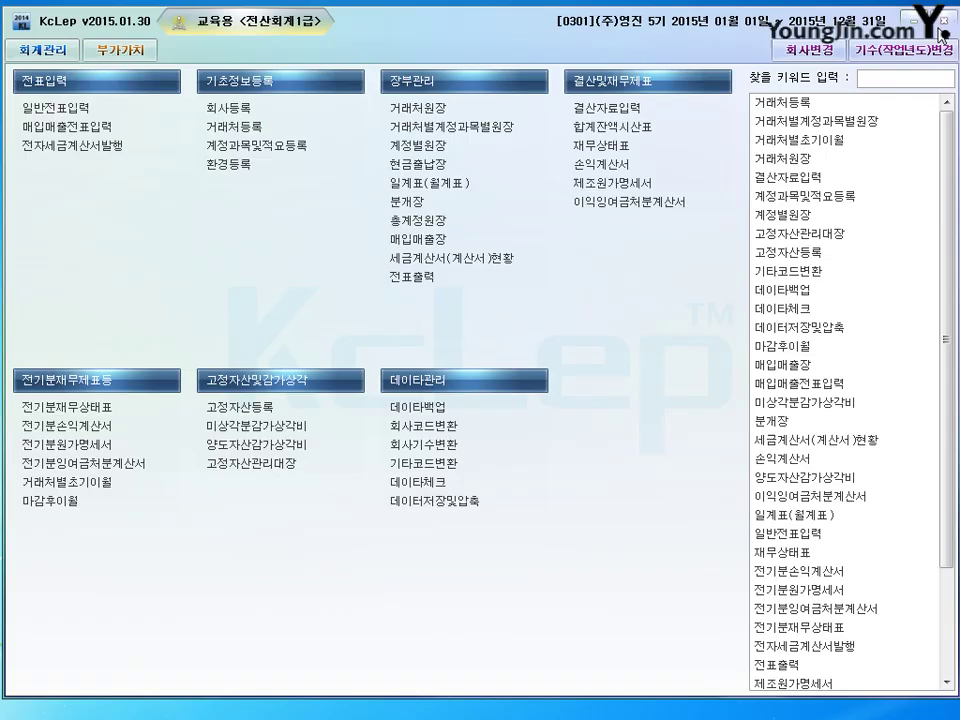
- Reopen 전기분손익계산서 and review 당기제품제조원가 in the 매출원가 breakdown and the resulting 당기순이익
click(947, 24)
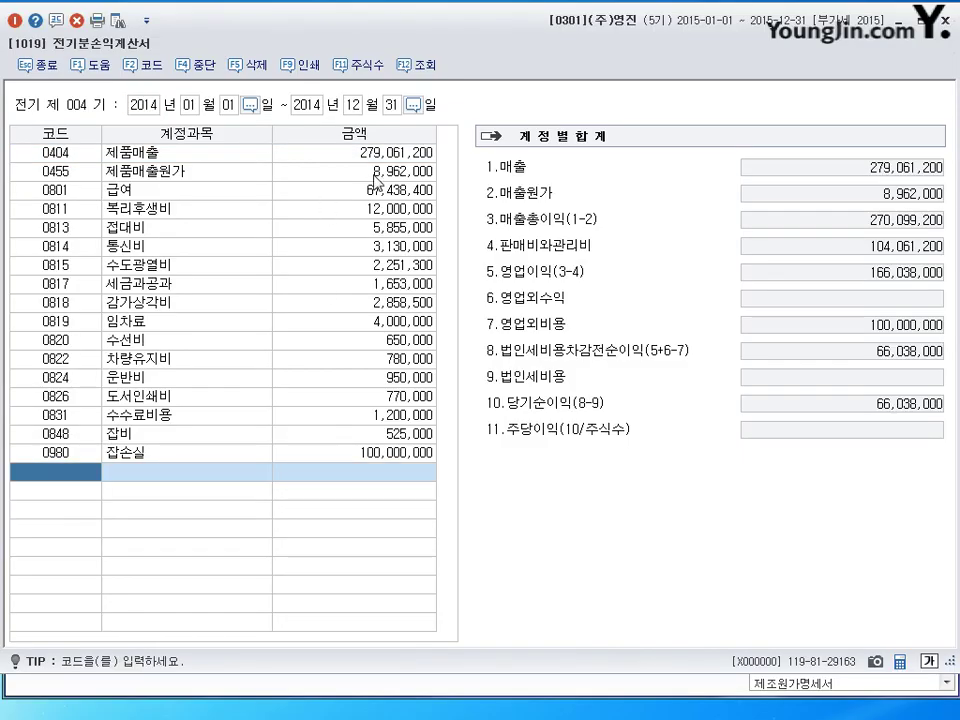
click(355, 171)
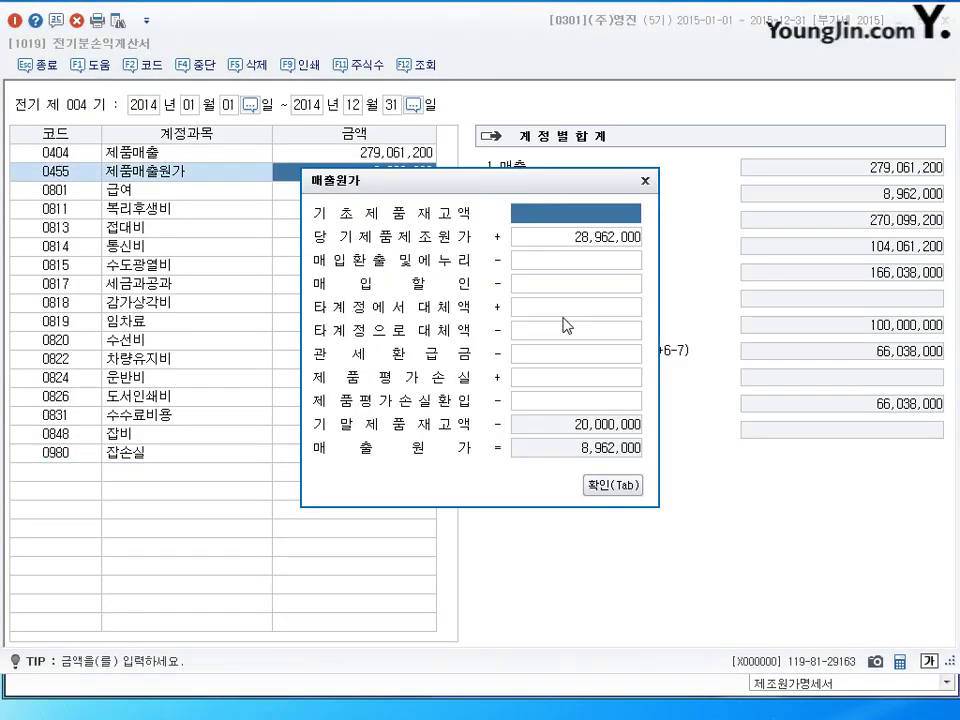
click(579, 245)
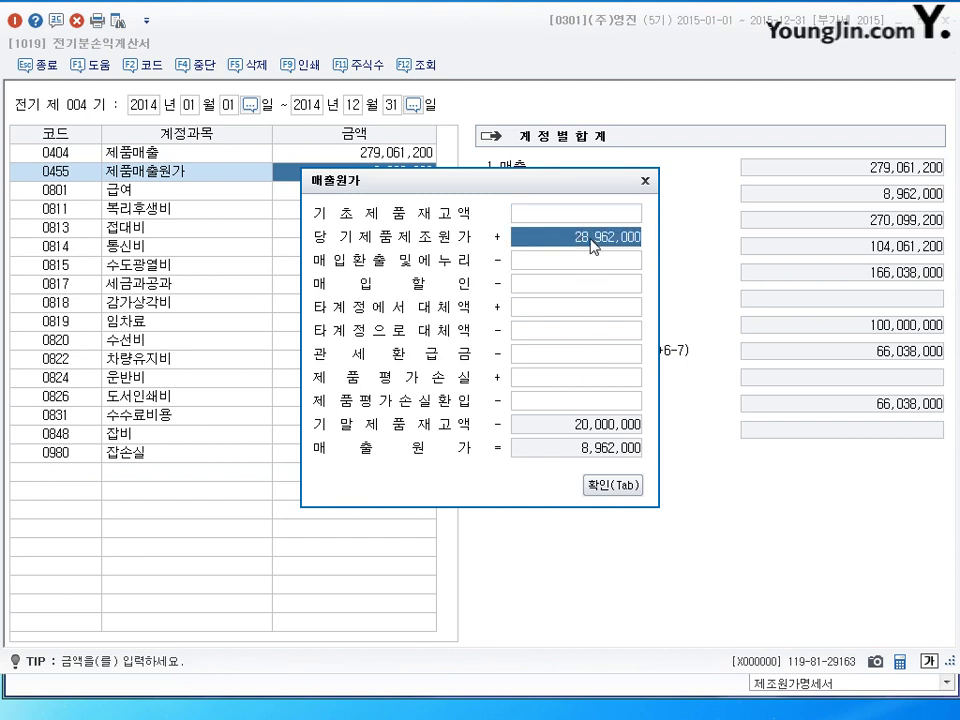
click(620, 485)
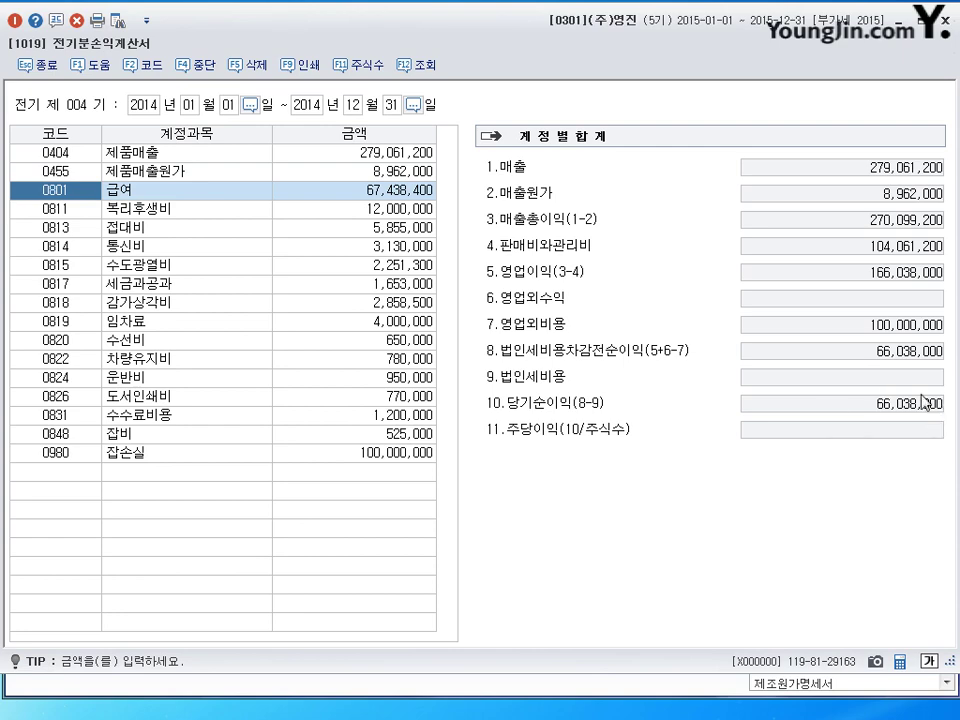
click(943, 18)
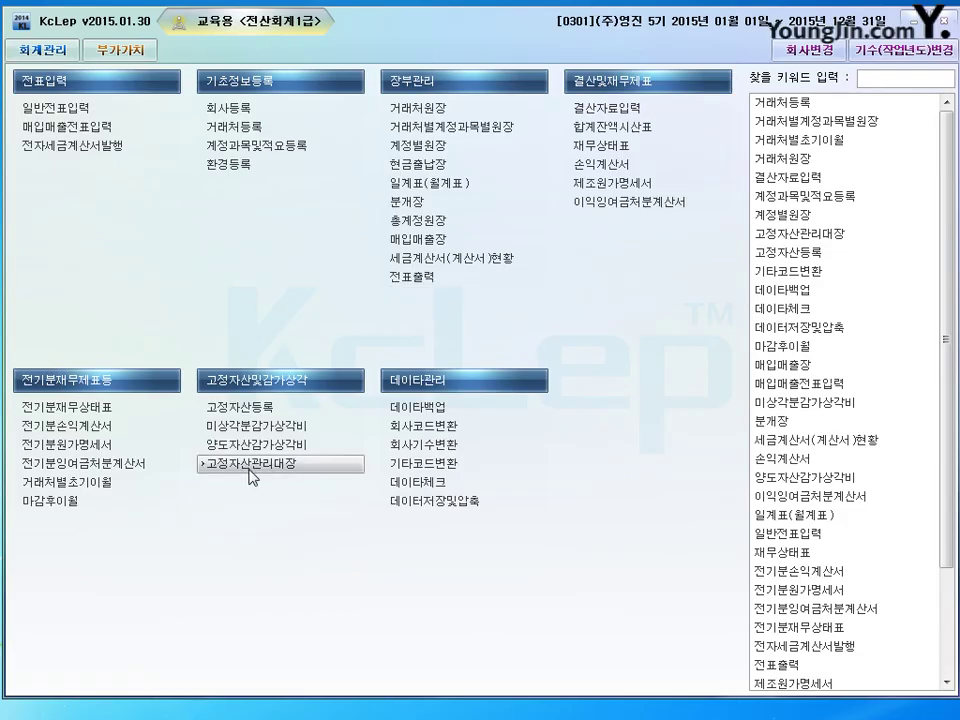
- Review the 당기순이익 amount in 전기분잉여금처분계산서 against the income statement, closing it when done
click(119, 475)
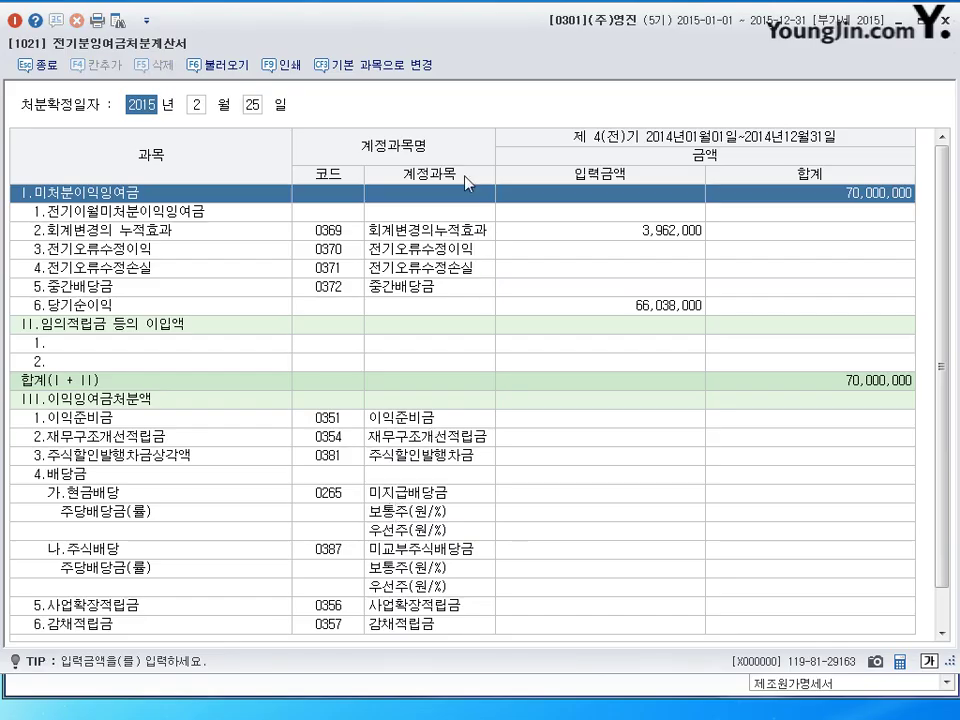
click(656, 308)
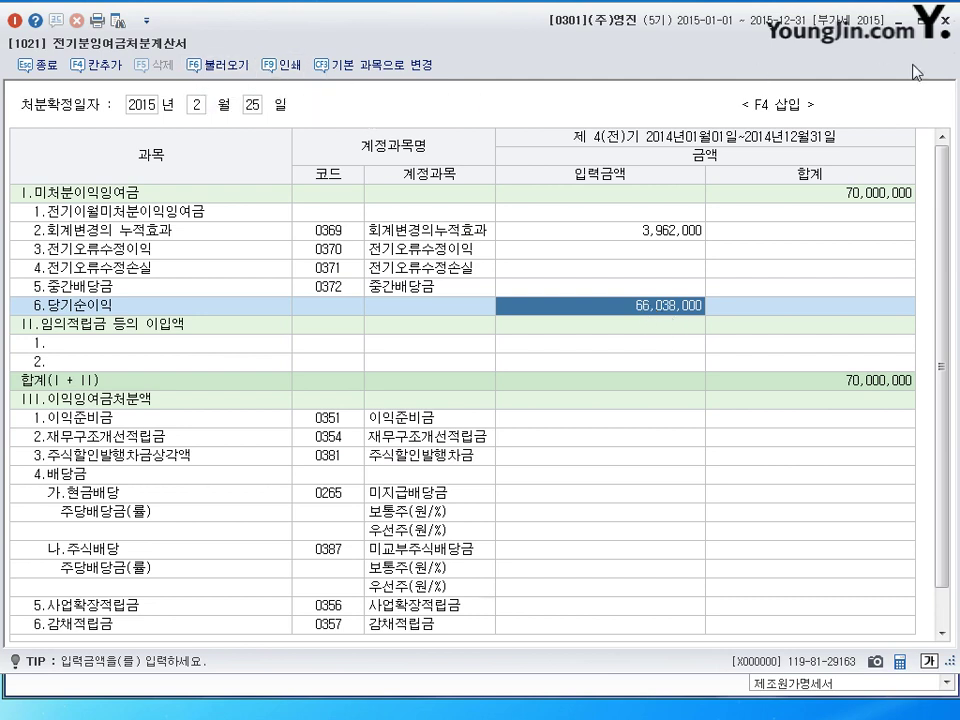
click(945, 19)
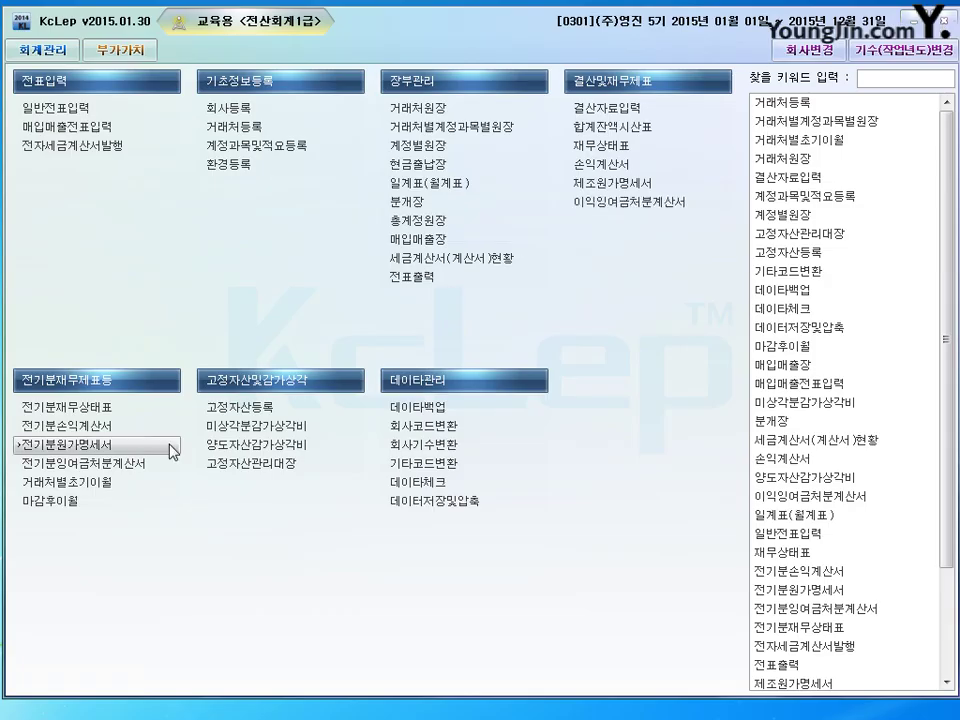
key(Escape)
- Review the 이월이익잉여금 amount in 전기분재무상태표 against the 미처분이익잉여금 total, closing it when done
click(62, 408)
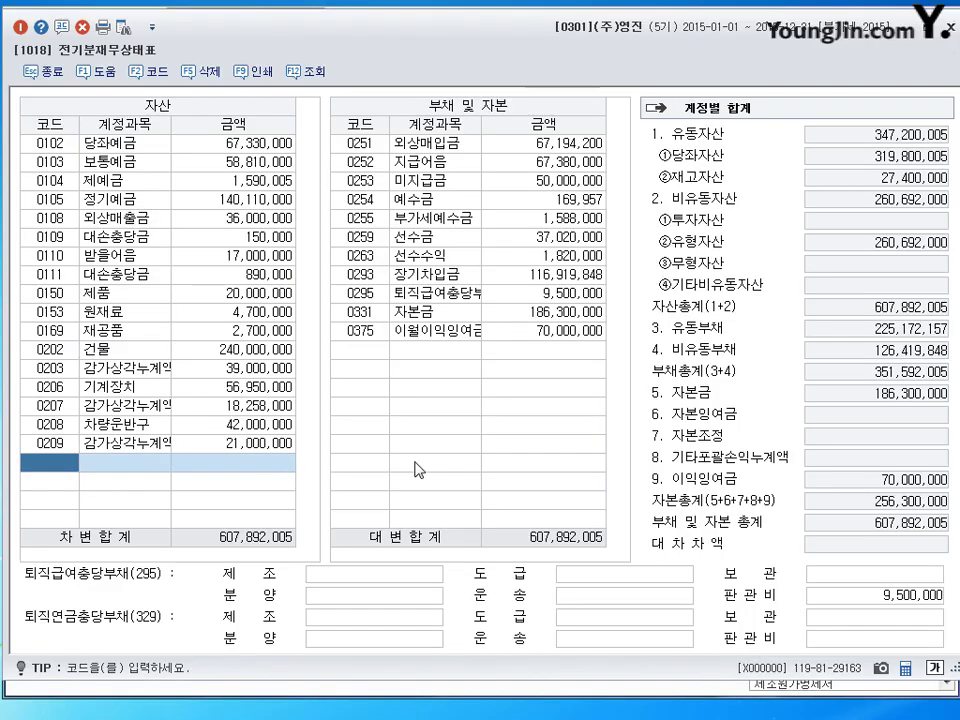
click(404, 332)
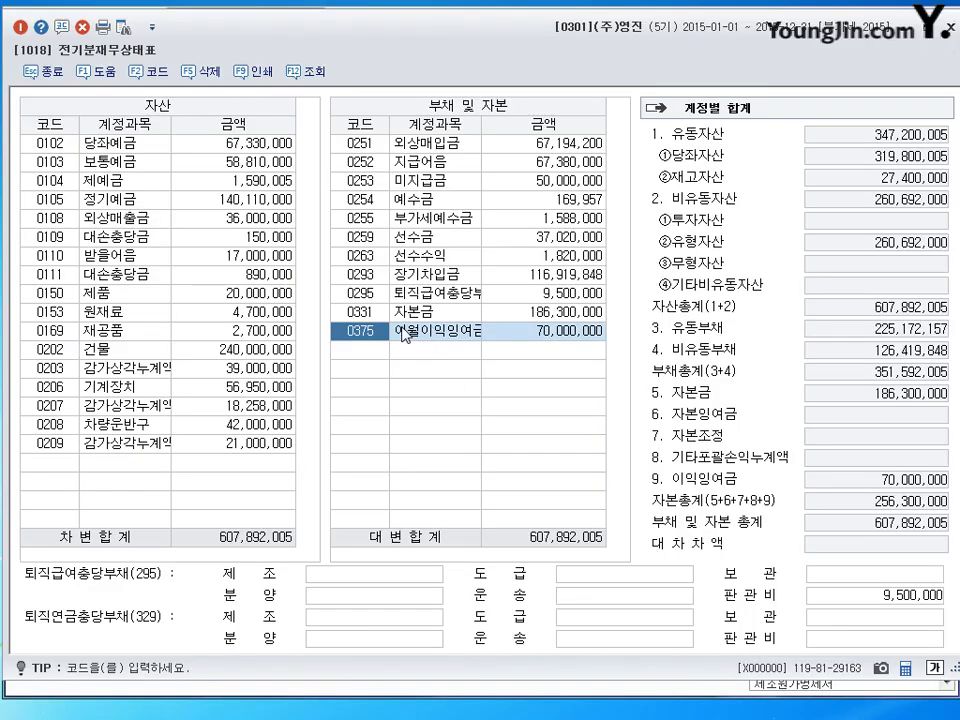
click(556, 338)
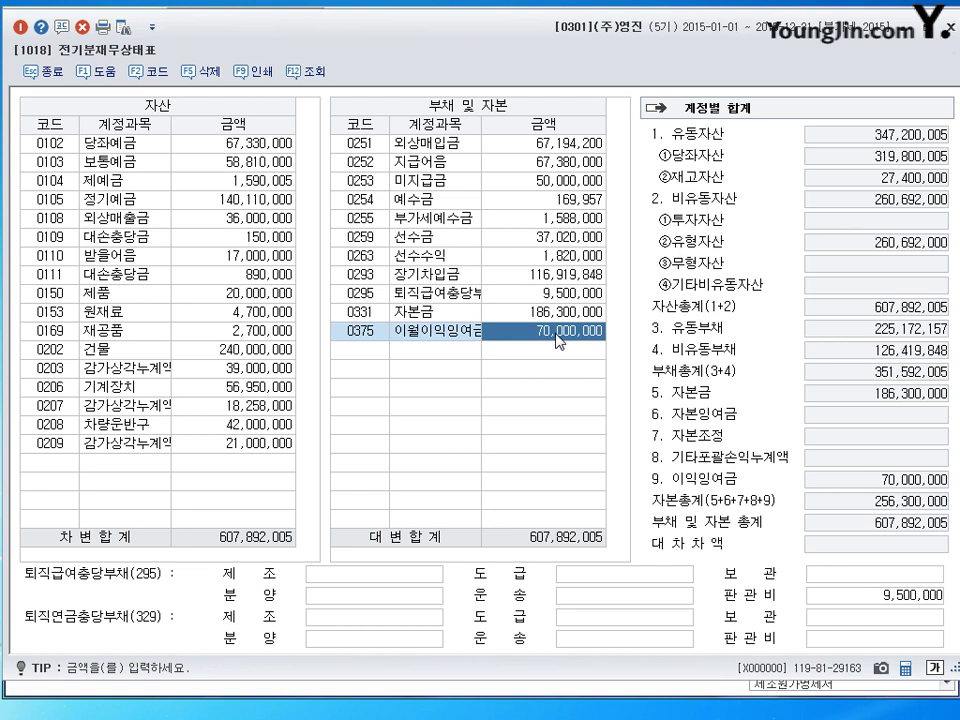
click(948, 24)
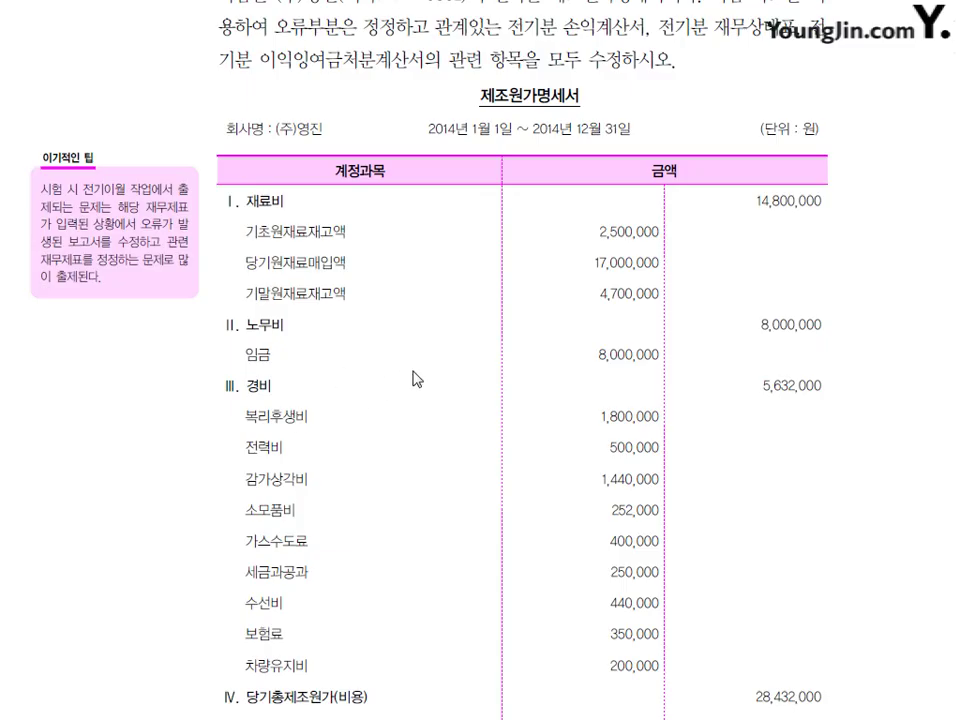
- Switch to the textbook PDF and examine the solution steps, the 재무제표 메뉴의 연관관계 note and the diagram linking the four statements
scroll(412, 375, down, 5)
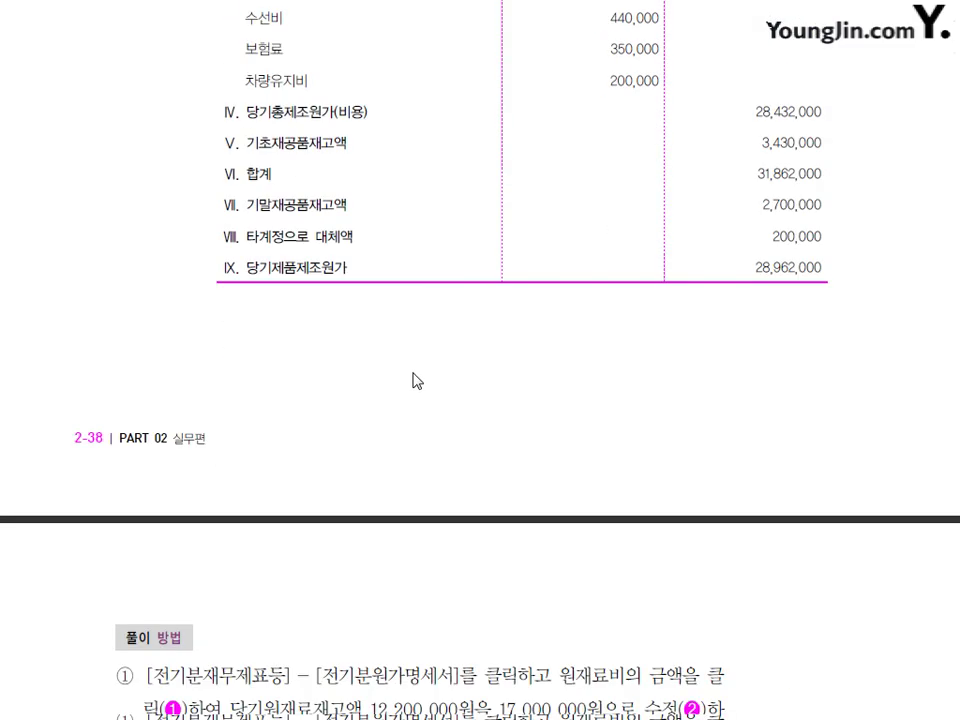
scroll(417, 381, down, 10)
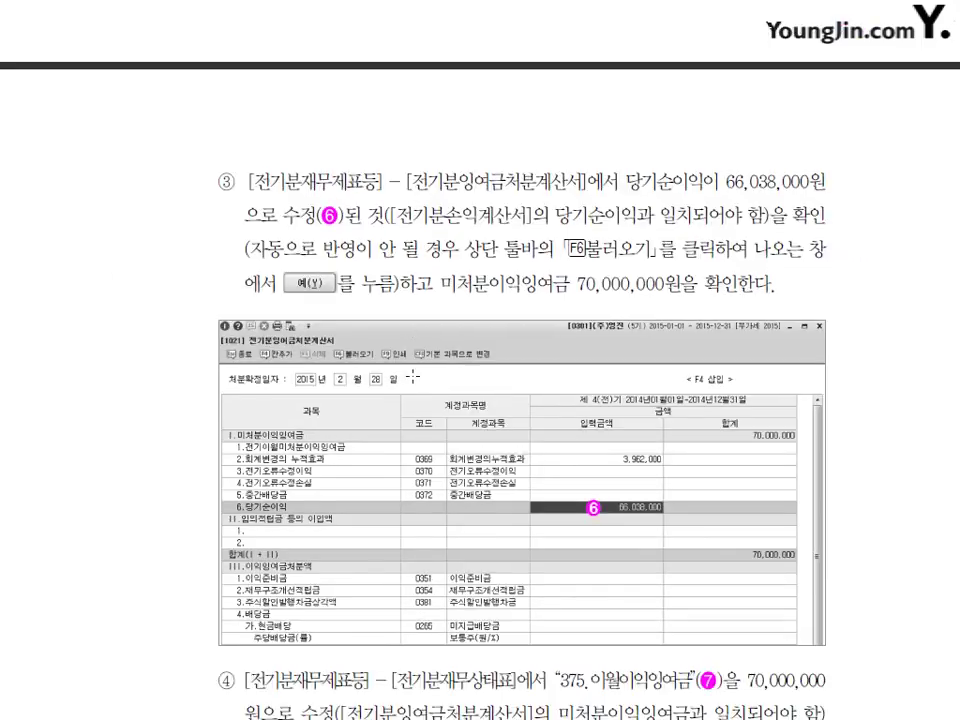
scroll(412, 377, down, 9)
scroll(378, 375, up, 1)
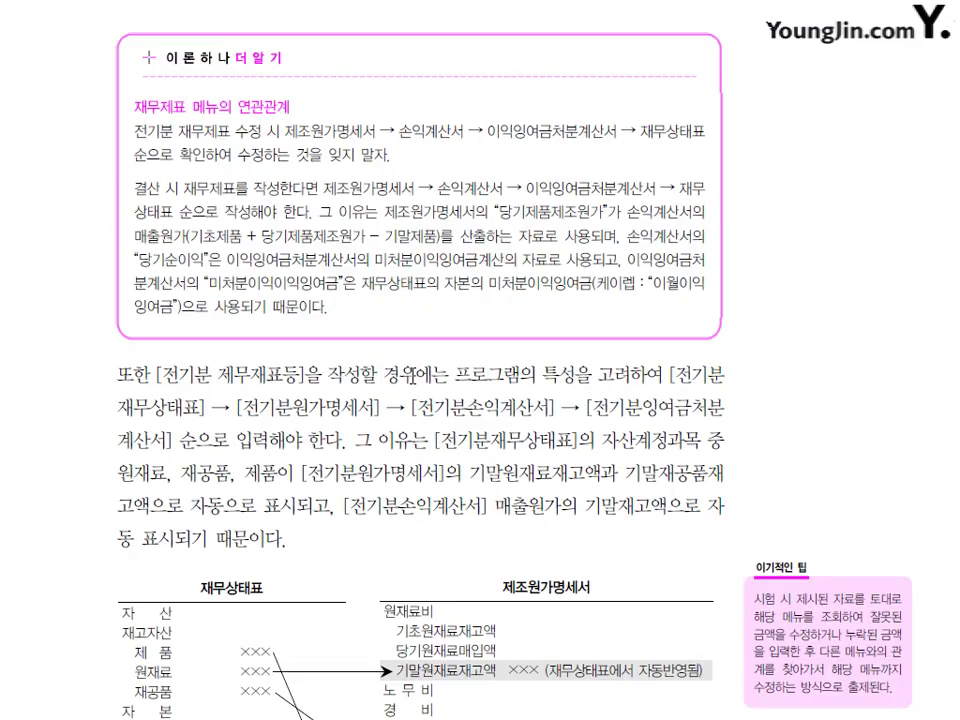
scroll(412, 600, down, 5)
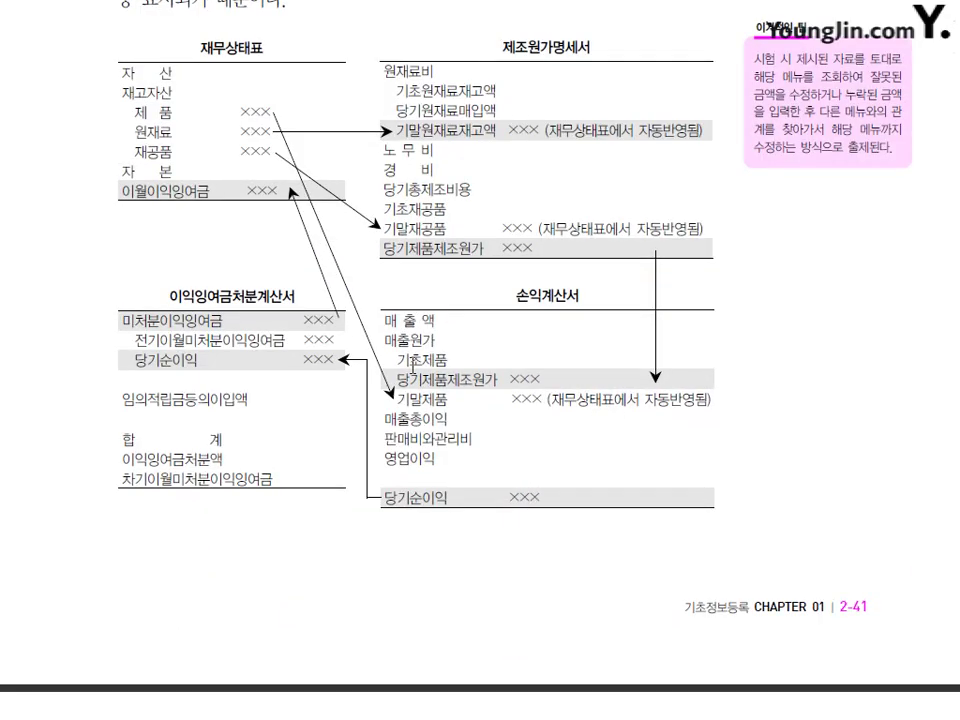
scroll(412, 357, up, 1)
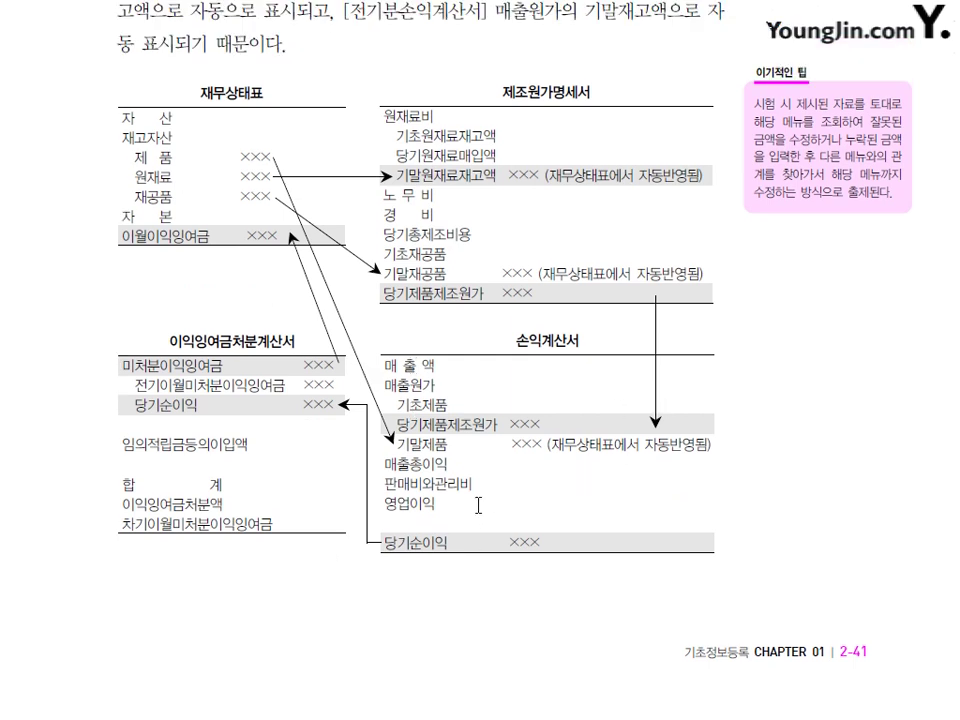
scroll(477, 501, up, 1)
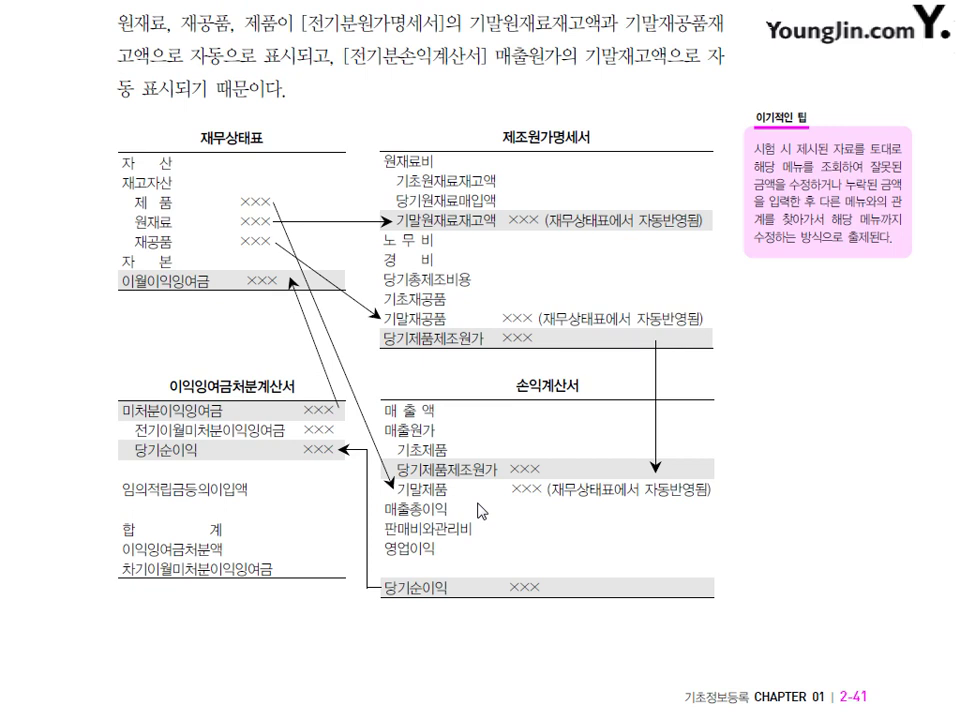
scroll(481, 511, up, 4)
scroll(480, 505, up, 4)
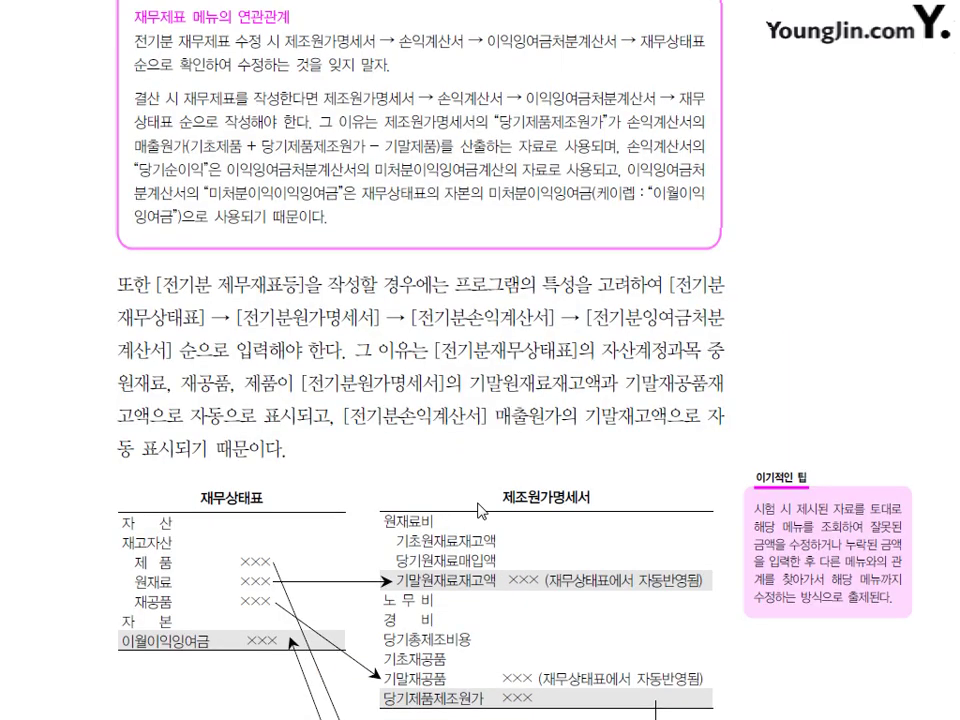